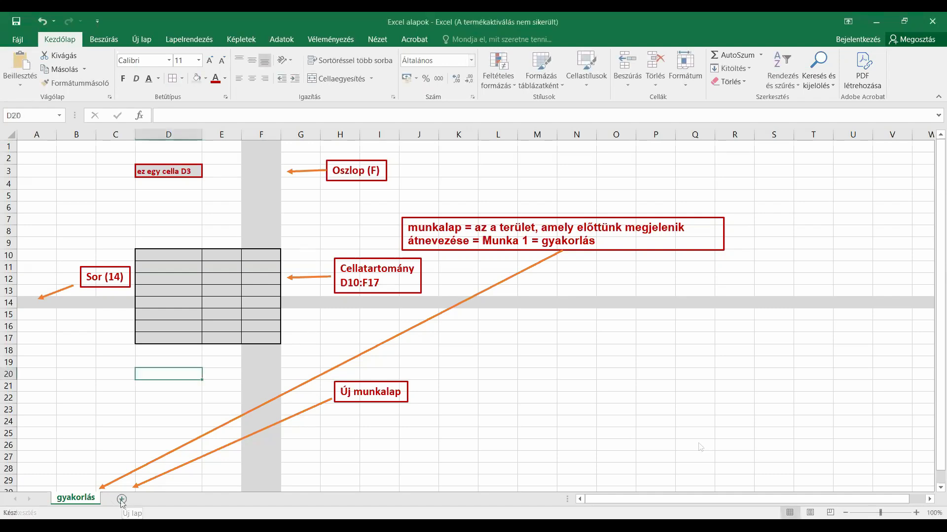
- Add a new worksheet after gyakorlás and rename it formázások
left_click(122, 499)
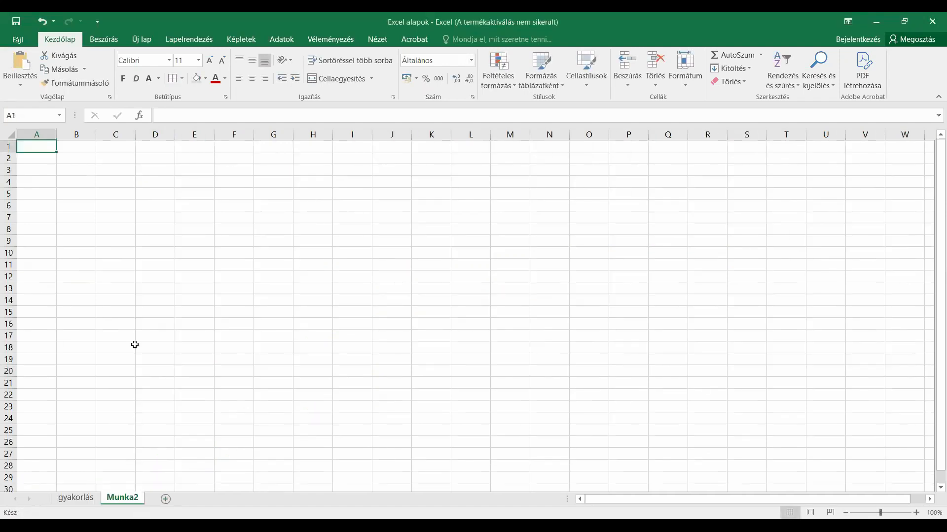
right_click(131, 502)
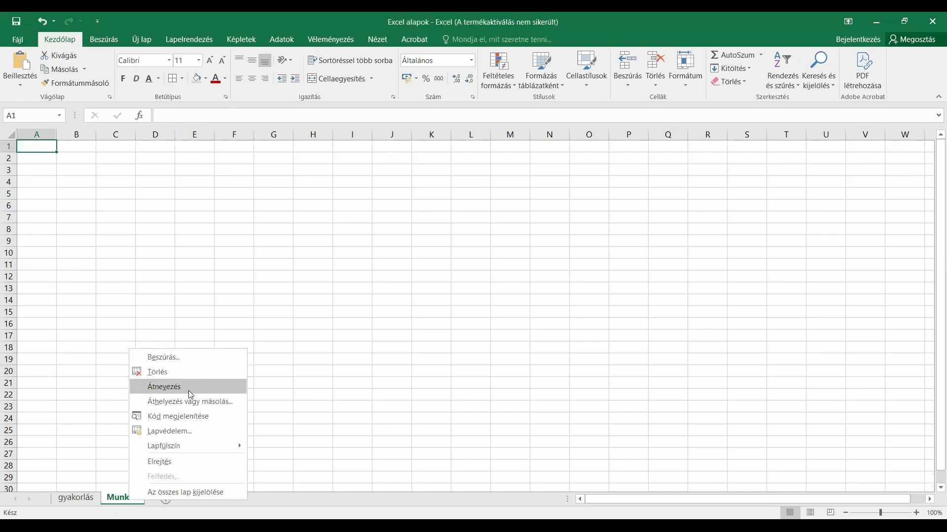
left_click(191, 387)
type("formázá")
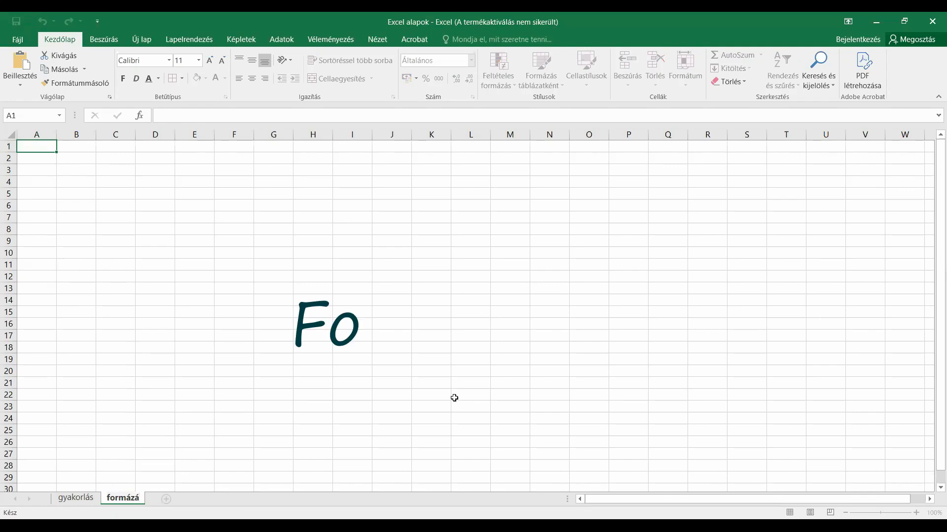
type("sok")
left_click(270, 279)
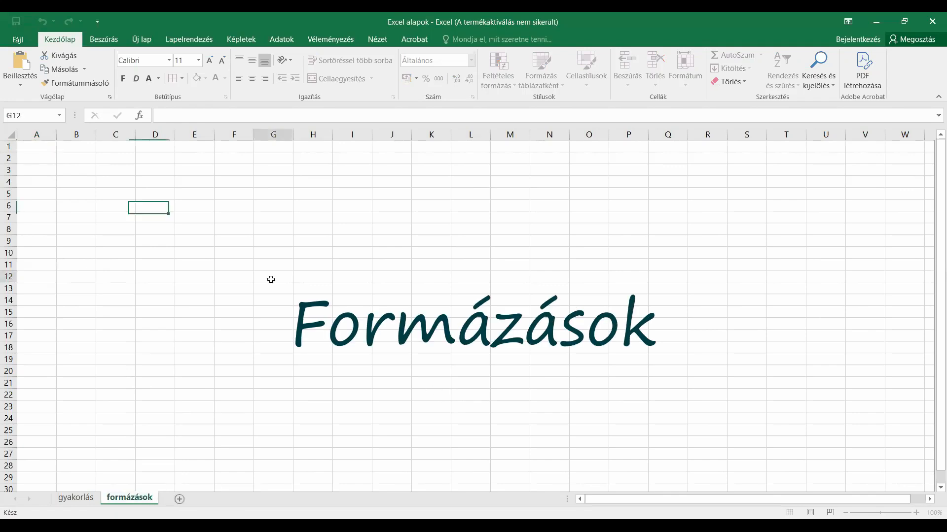
- Apply dark blue borders to A1:F18, with a thick outline and thin inner lines
left_click_drag(31, 144, 239, 344)
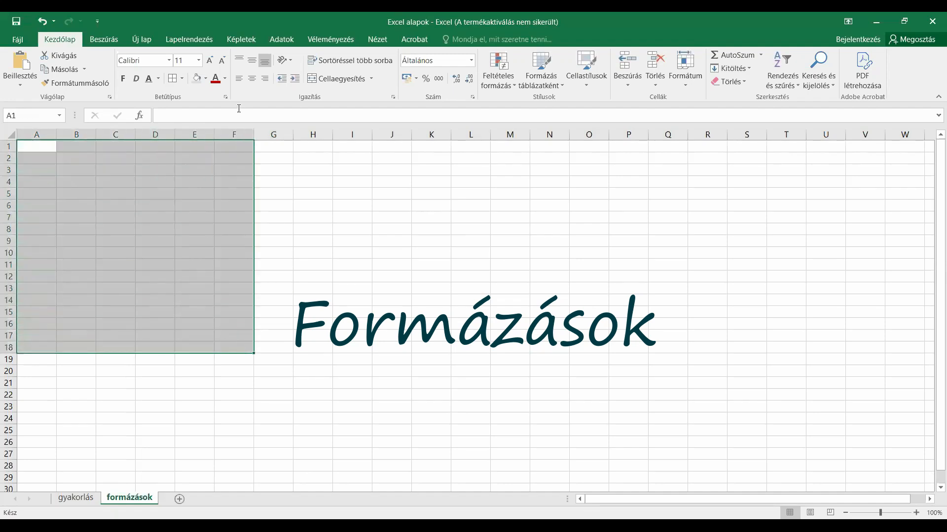
left_click(182, 79)
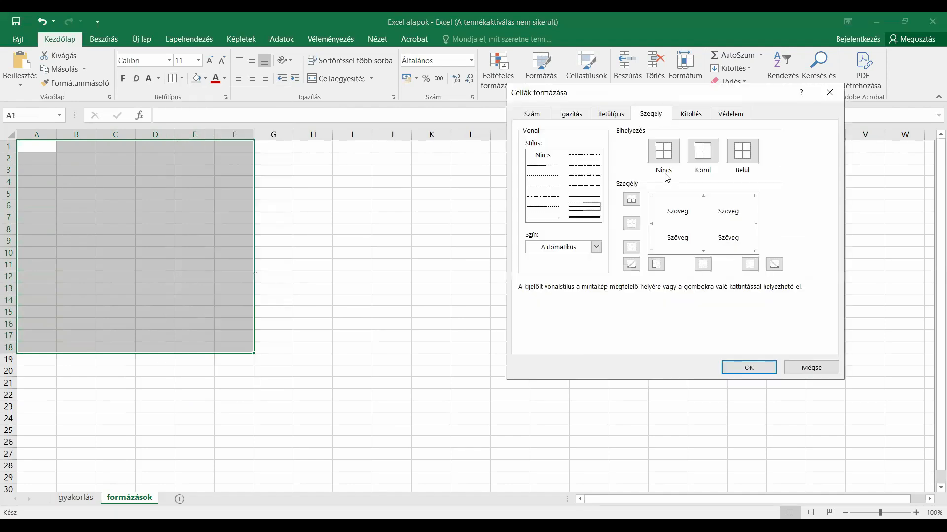
left_click(596, 248)
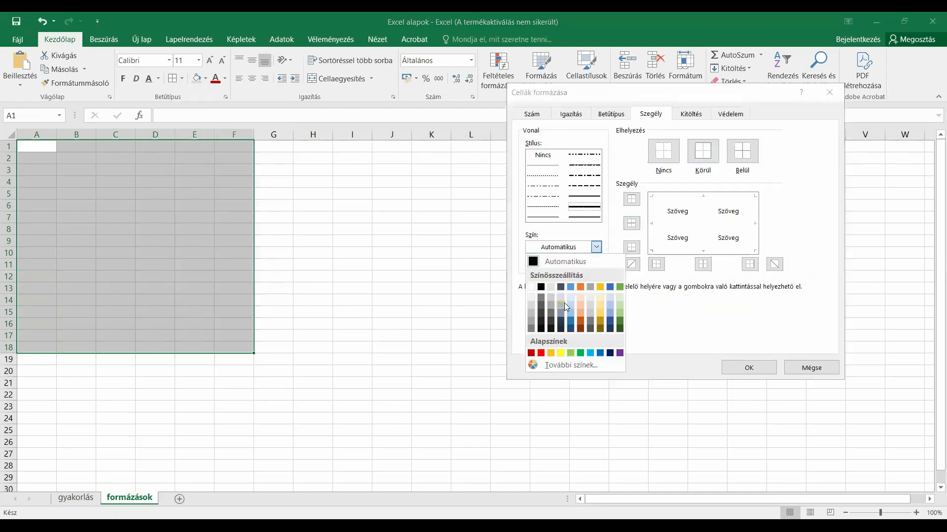
left_click(571, 329)
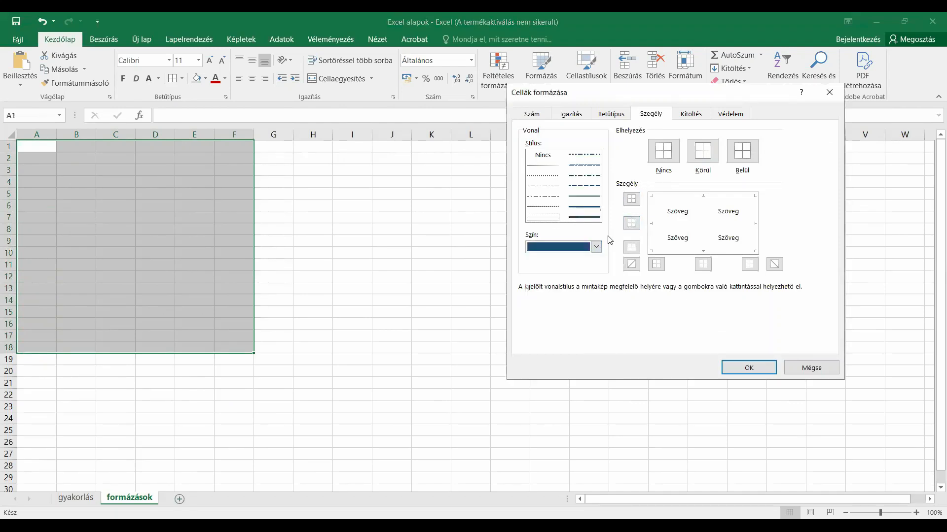
left_click(583, 208)
left_click(703, 153)
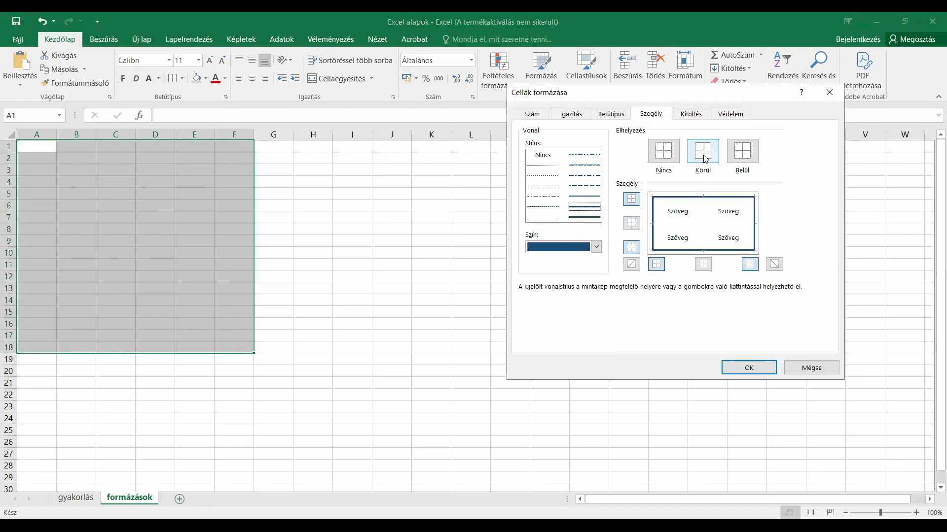
left_click(741, 154)
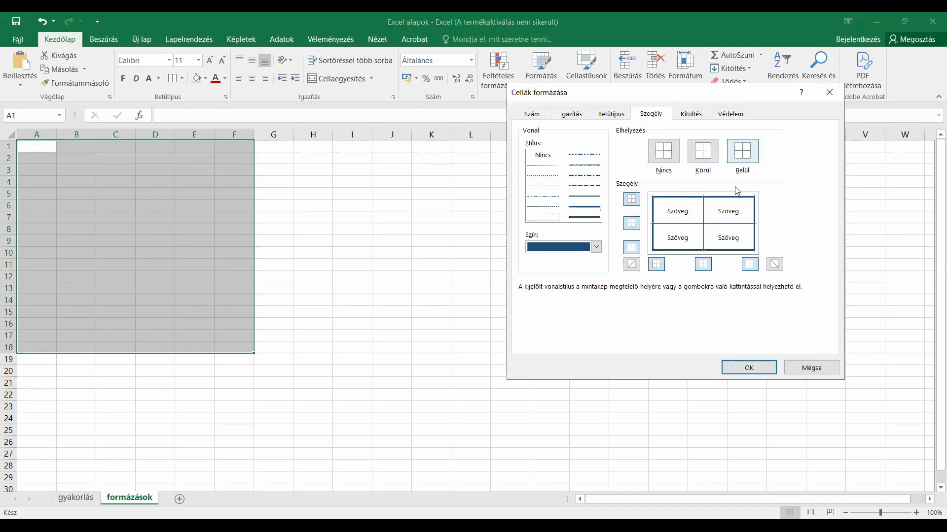
left_click(746, 370)
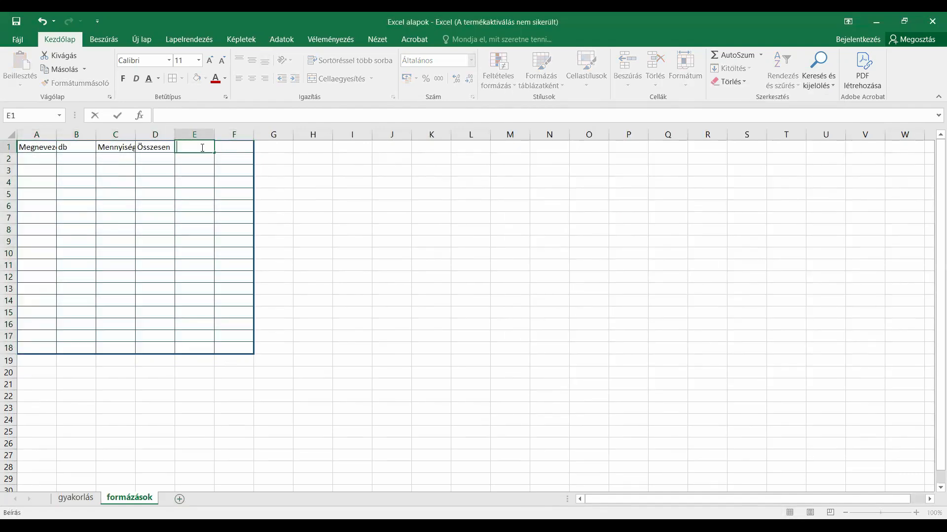
- Delete the unused columns E and F from the bordered table
left_click_drag(195, 135, 228, 138)
right_click(228, 138)
left_click(311, 228)
left_click(299, 228)
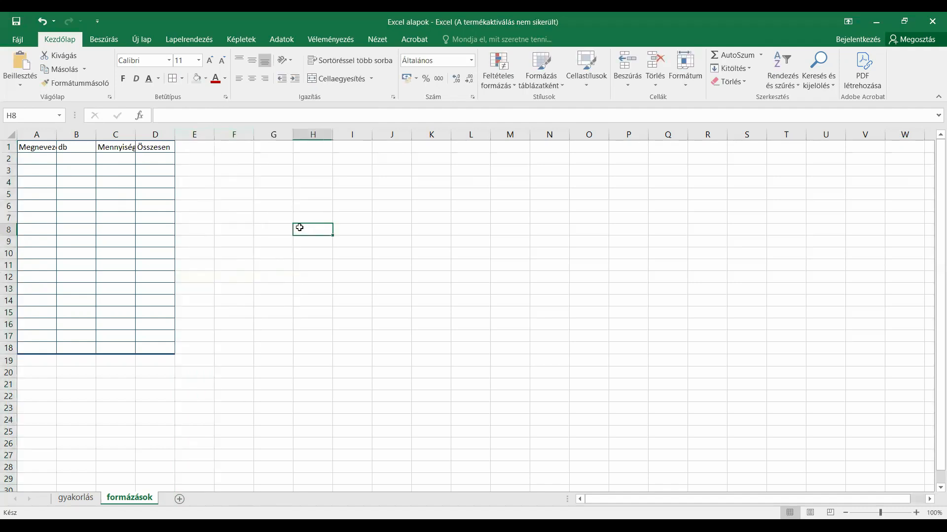
- Add a thick dark blue right border to the Összesen column, cells D1:D18
left_click_drag(154, 144, 161, 325)
left_click(162, 324)
left_click_drag(153, 147, 158, 350)
left_click(181, 79)
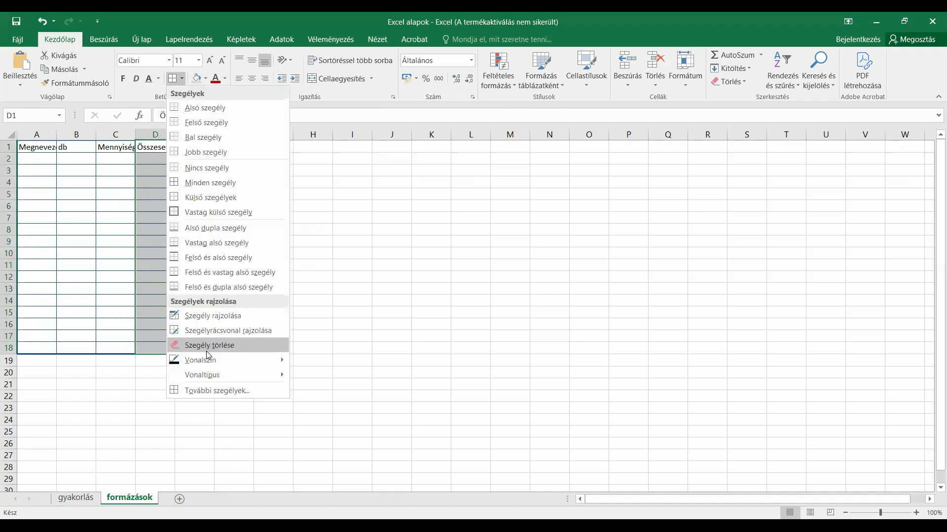
left_click(233, 393)
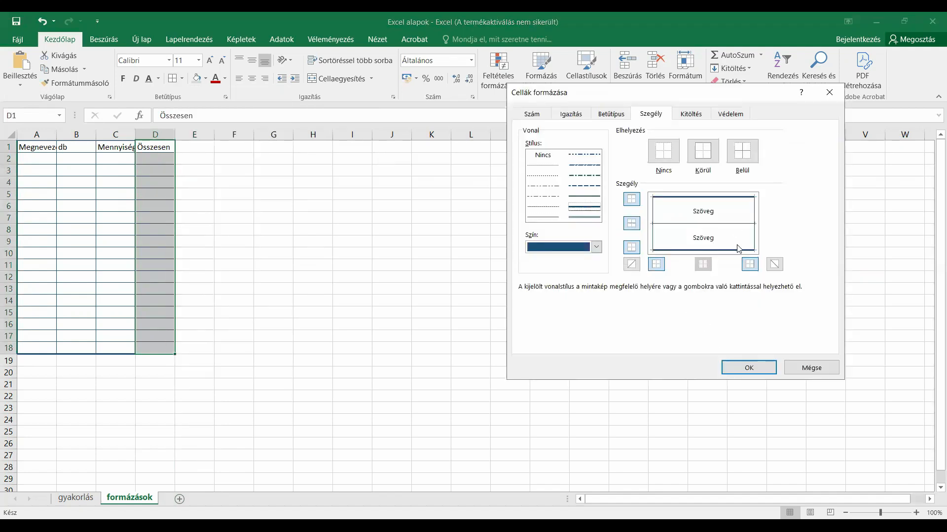
left_click(755, 213)
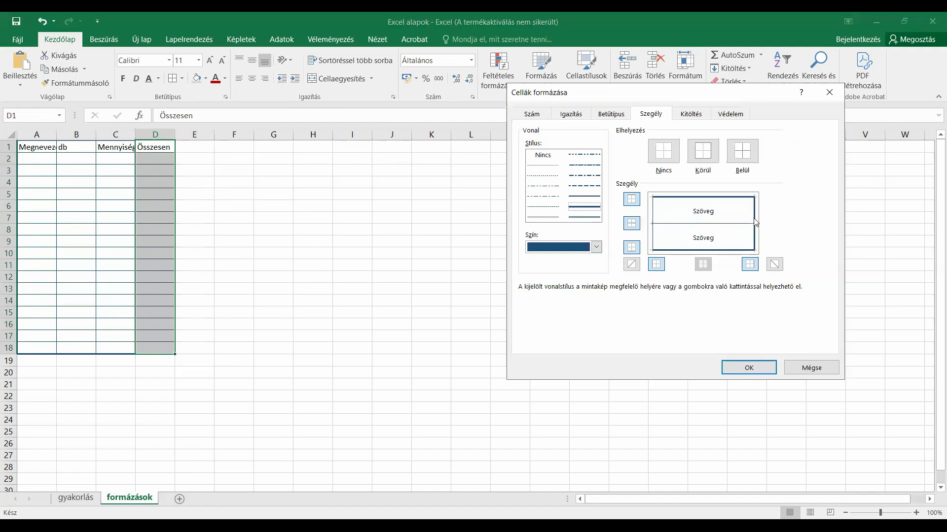
left_click(765, 374)
left_click(302, 346)
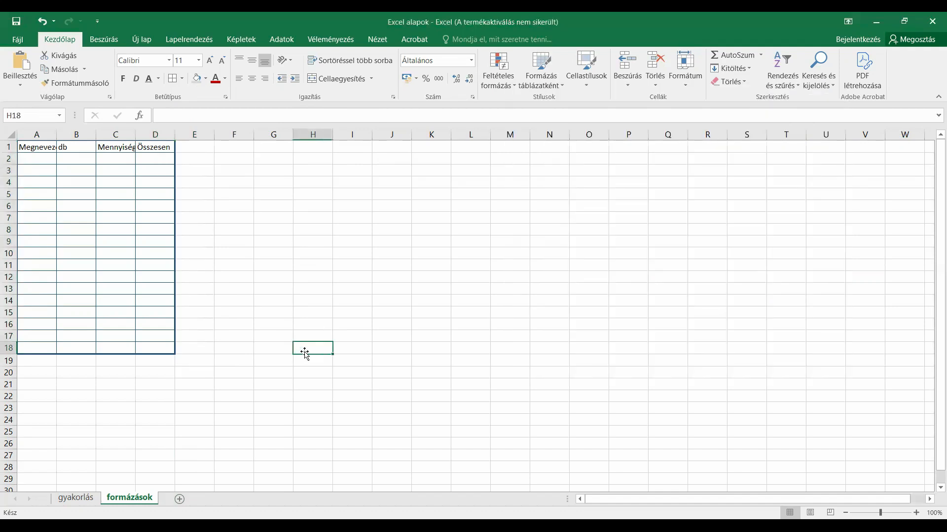
- Make the header row 1 bold and centre it horizontally
left_click(8, 144)
left_click(123, 79)
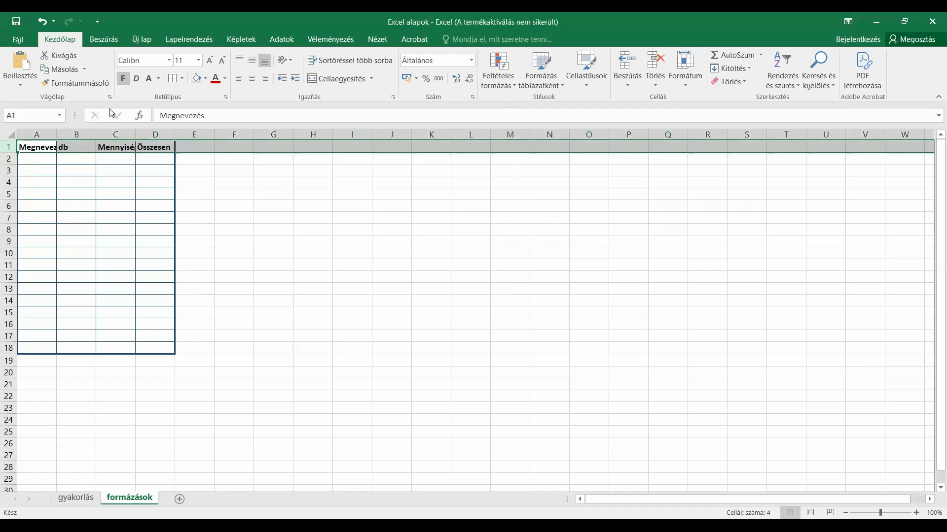
left_click(251, 79)
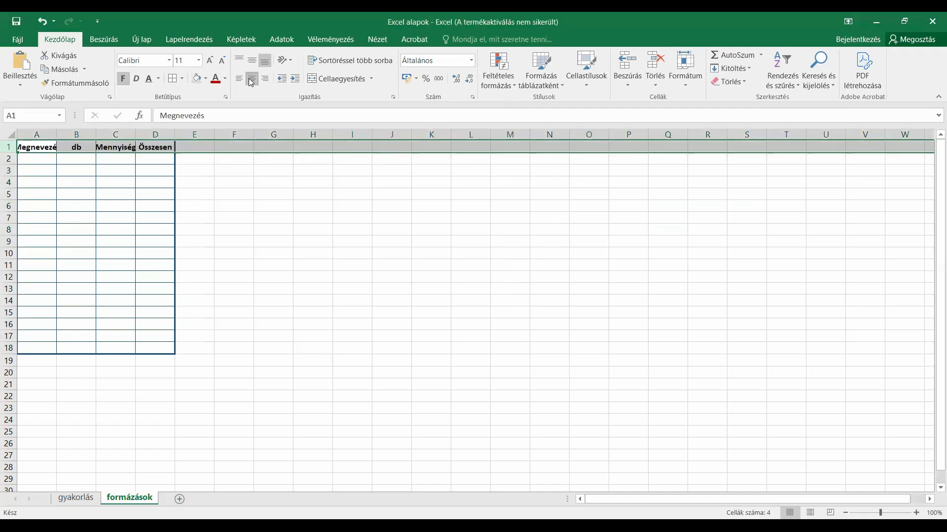
- Autofit the widths of columns A, C and D to their header text
double_click(55, 134)
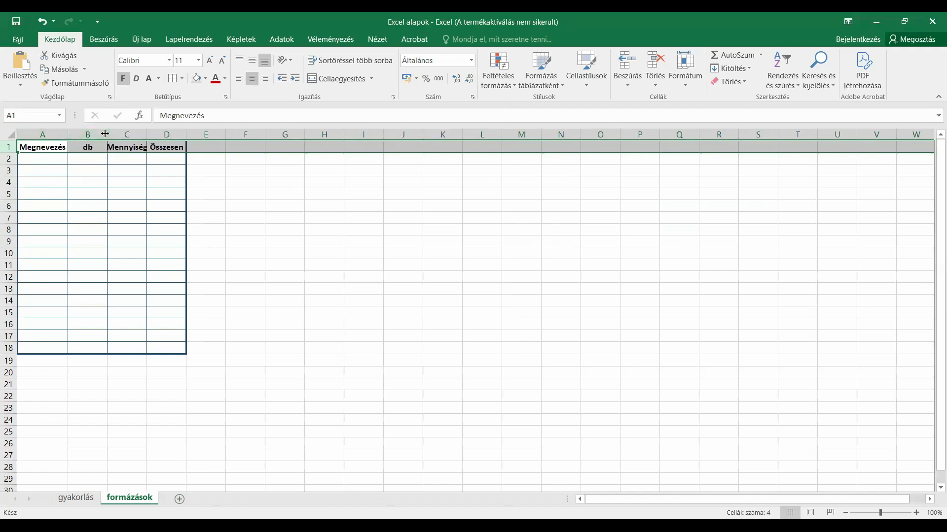
double_click(146, 133)
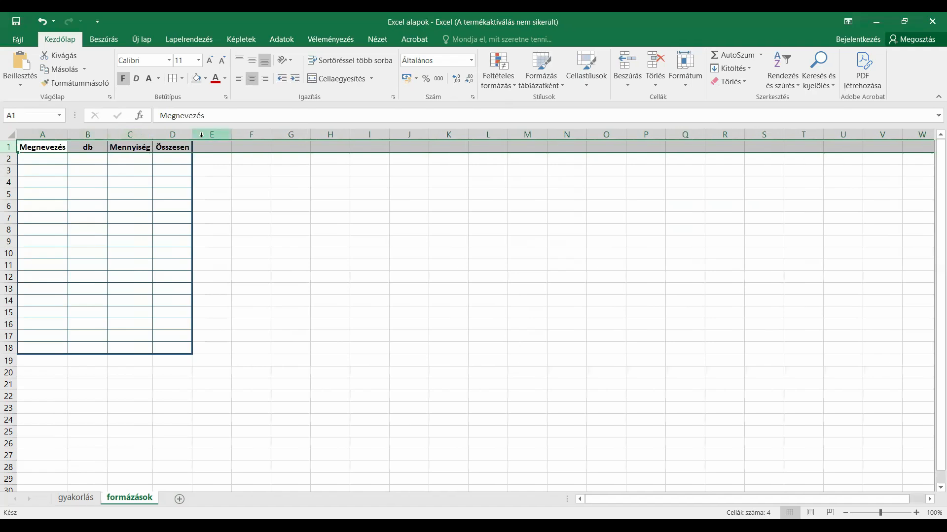
double_click(193, 135)
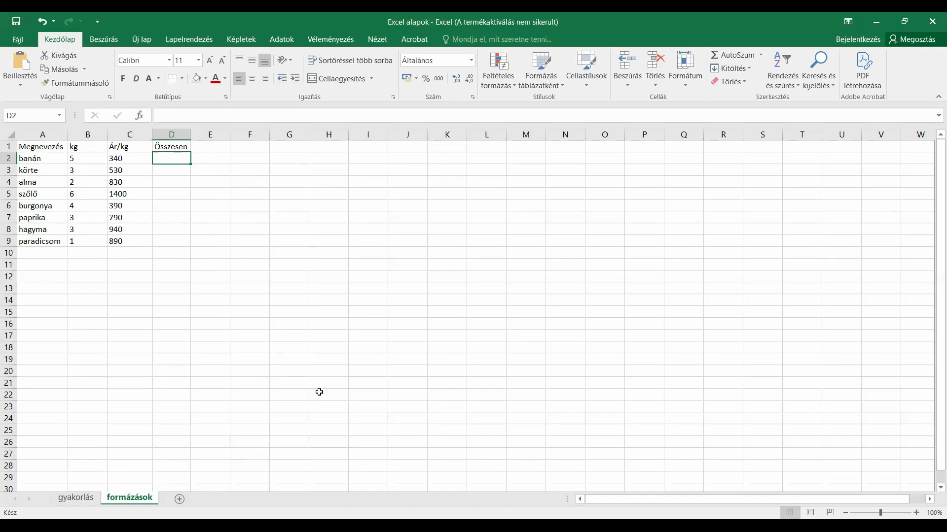
- Apply blue borders to A1:D9, with a medium-thick outline and thin inner lines
left_click_drag(27, 145, 167, 244)
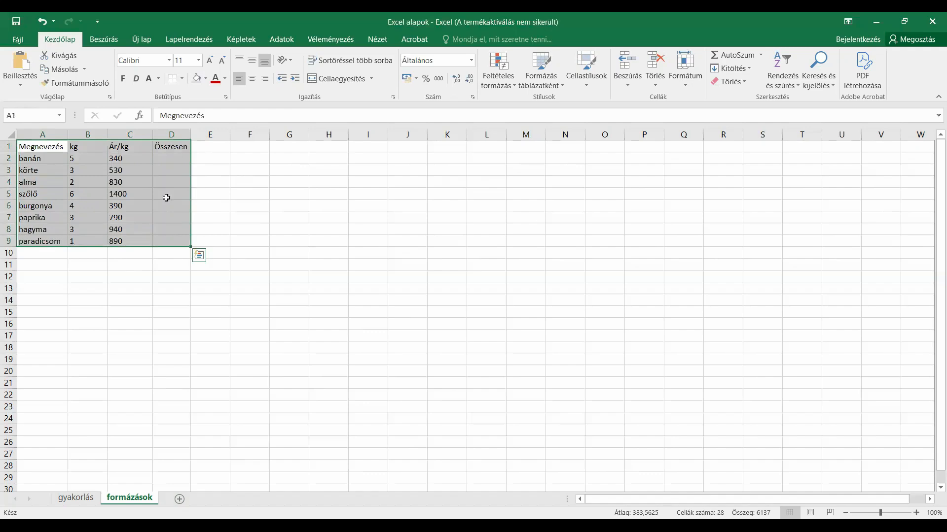
left_click(183, 79)
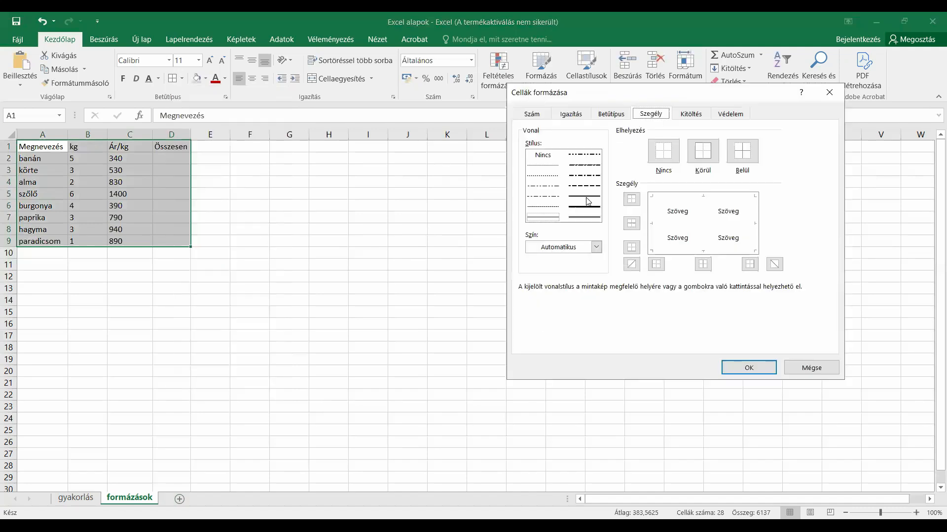
left_click(584, 197)
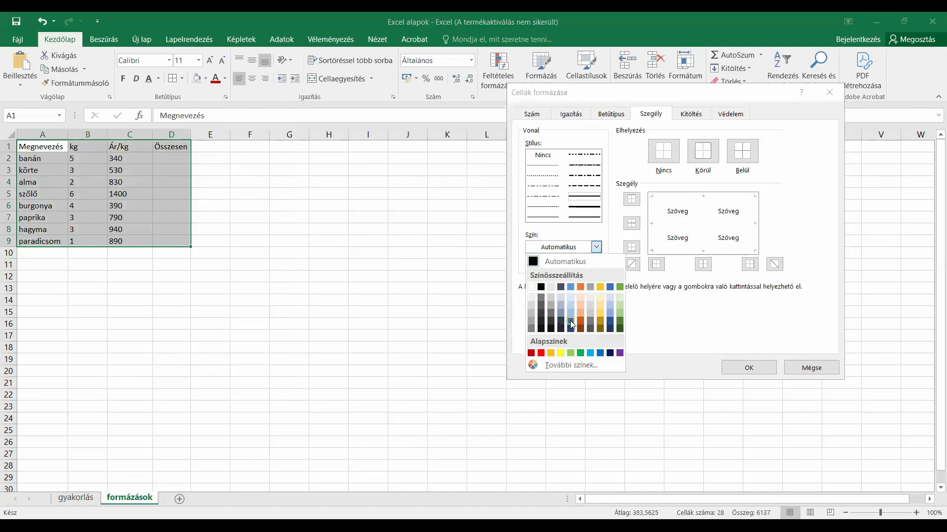
left_click(571, 324)
left_click(703, 151)
left_click(542, 217)
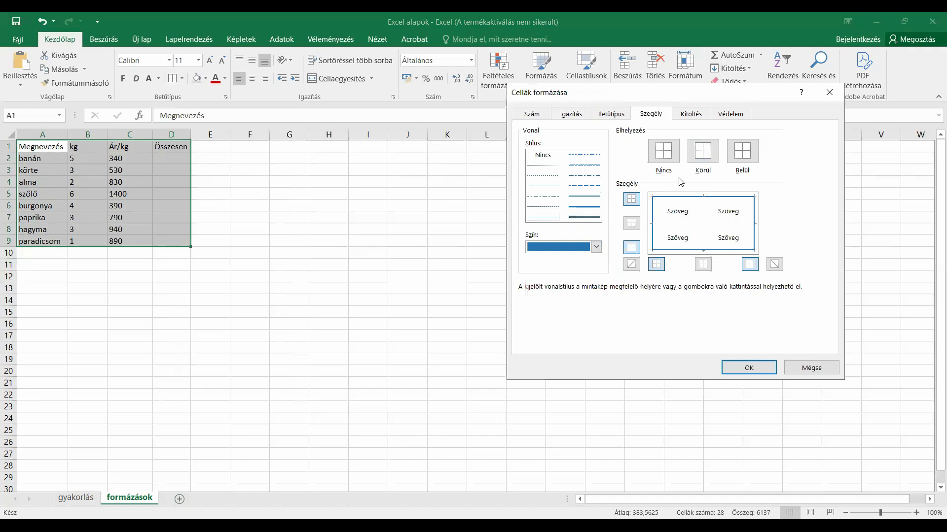
left_click(747, 154)
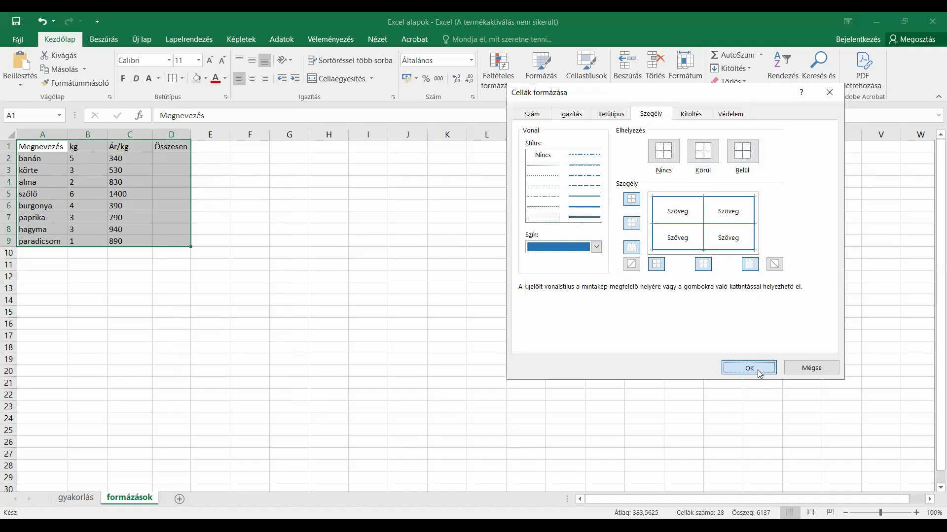
key("Return")
left_click(253, 215)
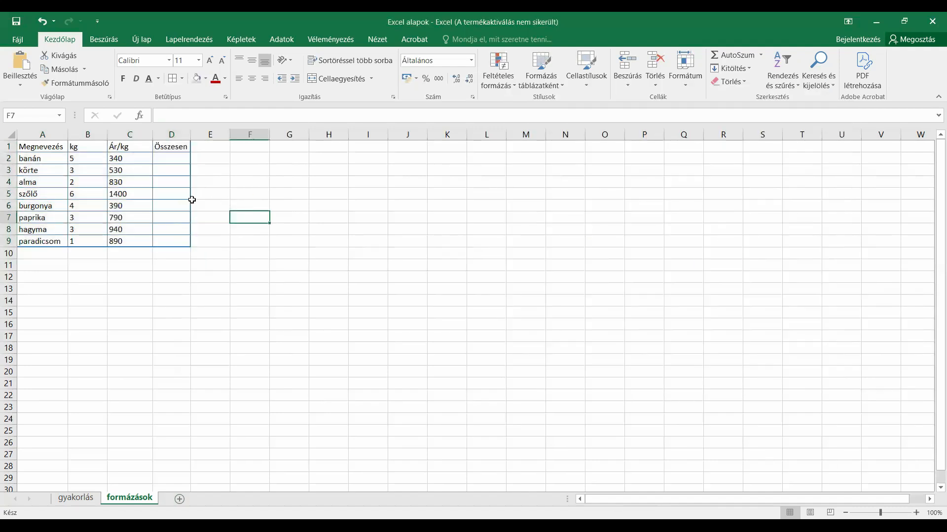
- Make the header cells A1:D1 bold and the product names in A2:A9 italic
left_click(174, 158)
left_click_drag(29, 146, 169, 154)
left_click(123, 79)
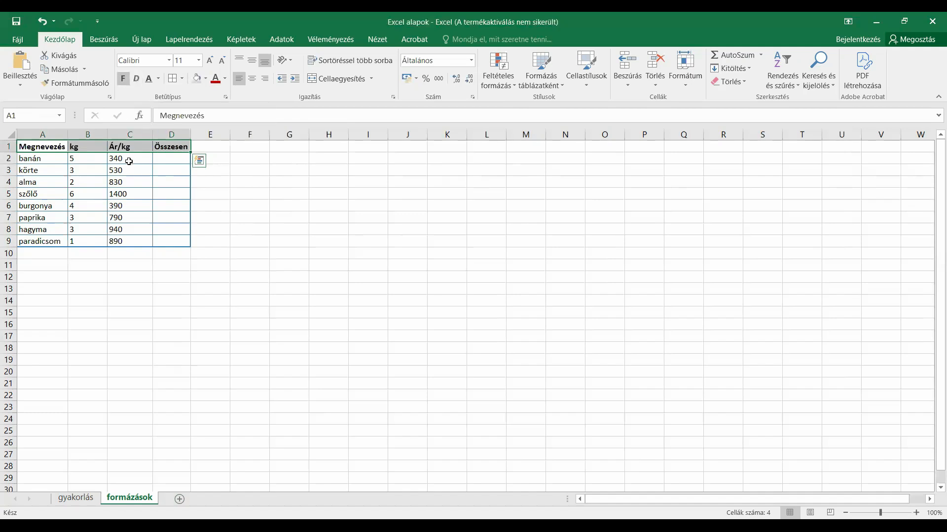
left_click_drag(37, 159, 35, 242)
left_click(137, 79)
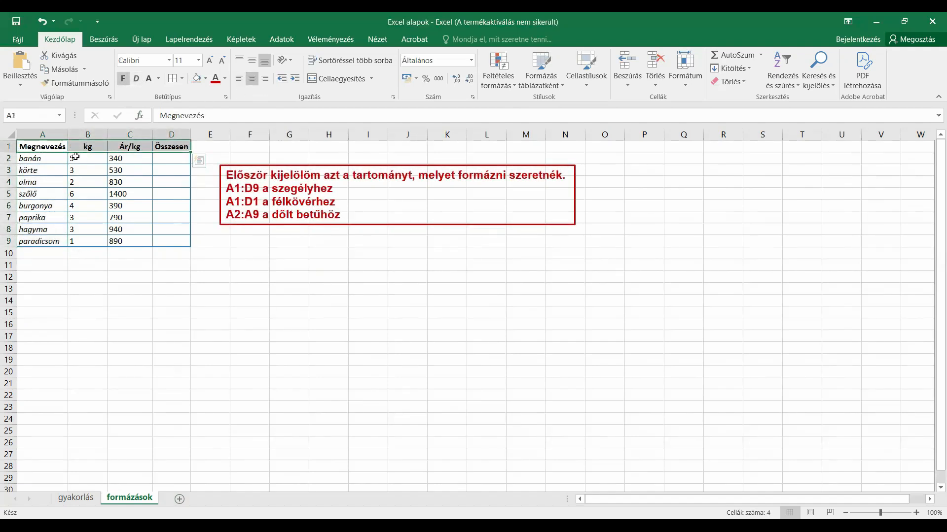
- Centre the contents of the header cells A1:D1 and the range B2:D9 horizontally
left_click_drag(75, 156, 175, 241)
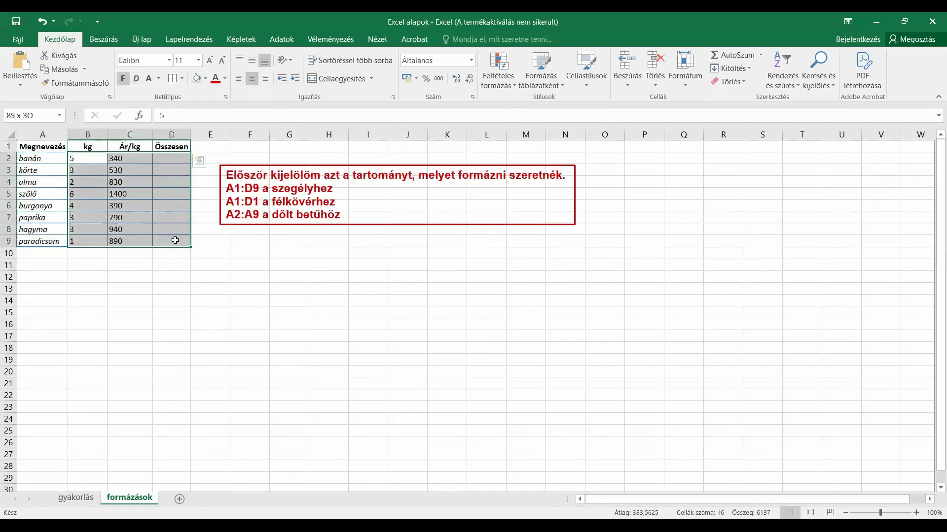
left_click(255, 82)
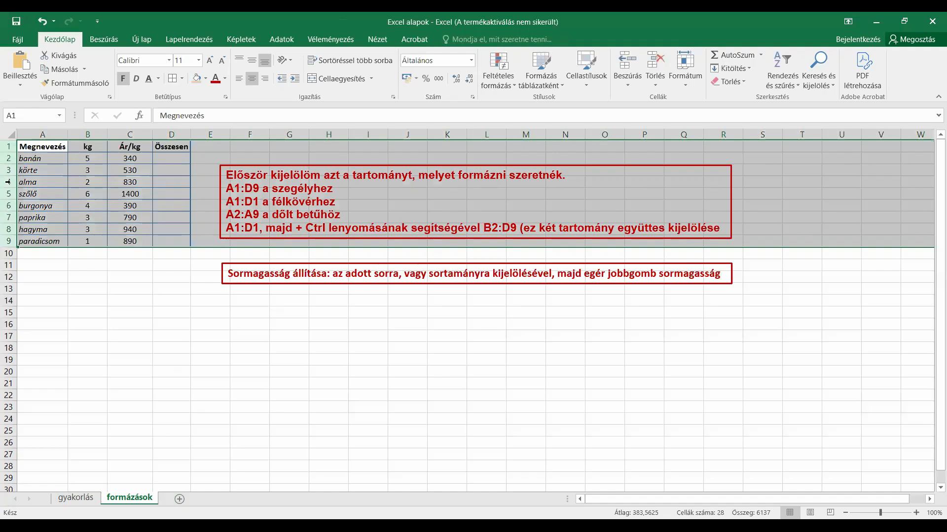
- Slightly increase the row height of rows 1 to 9
right_click(8, 182)
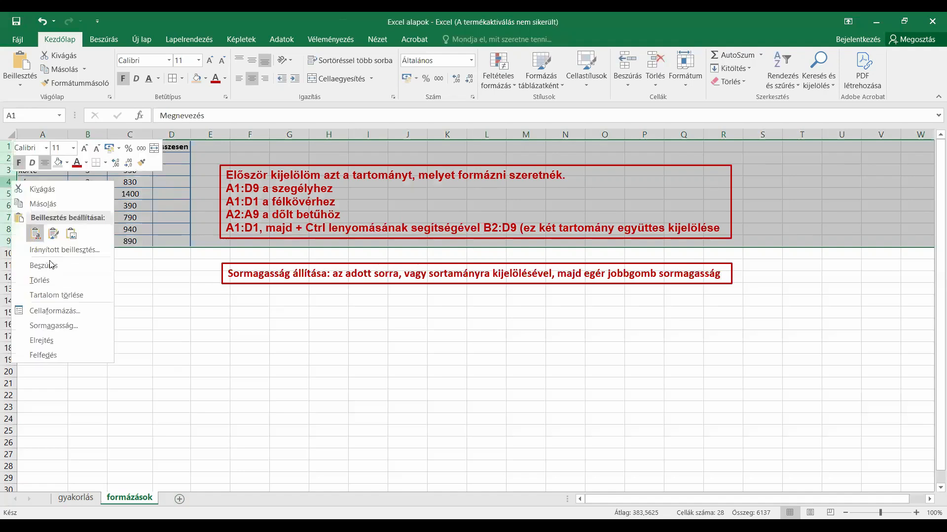
left_click(76, 326)
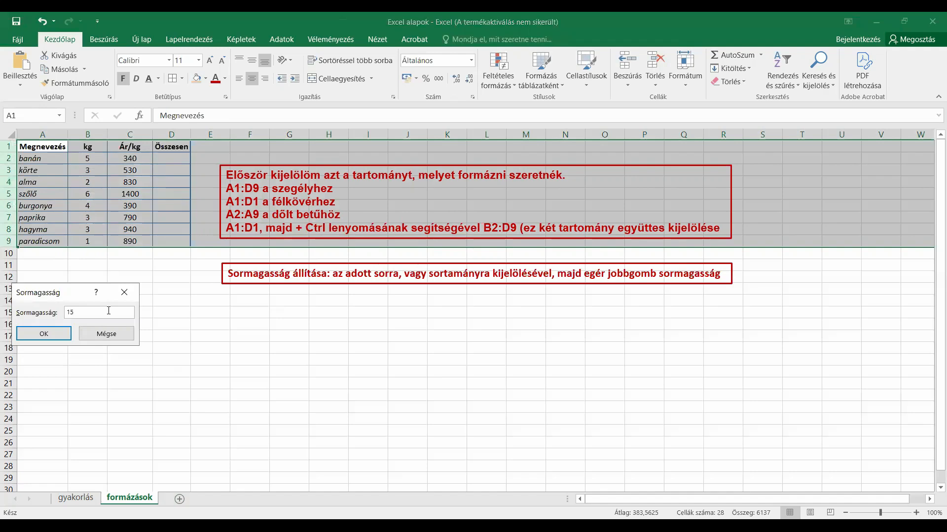
left_click(59, 335)
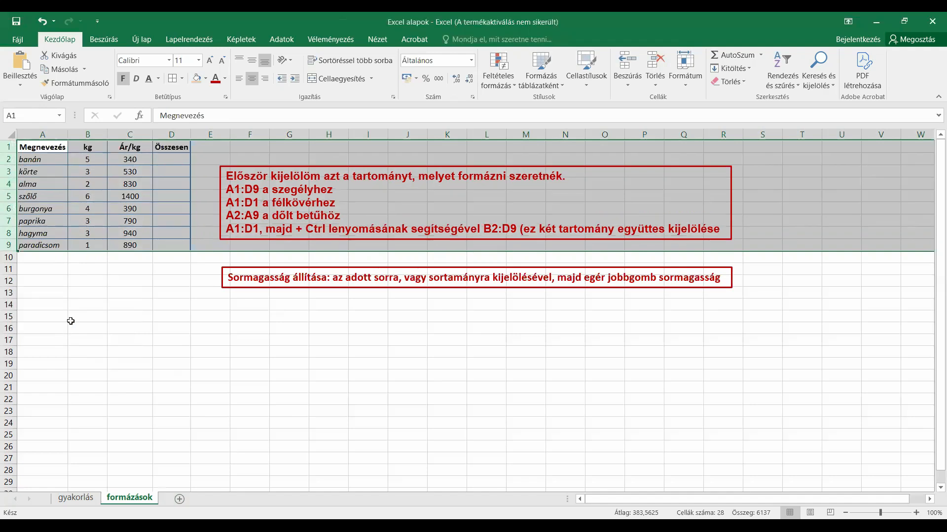
- Add the column-width instruction as a second line in the row-height note and set the width of column A to 12
left_click(729, 279)
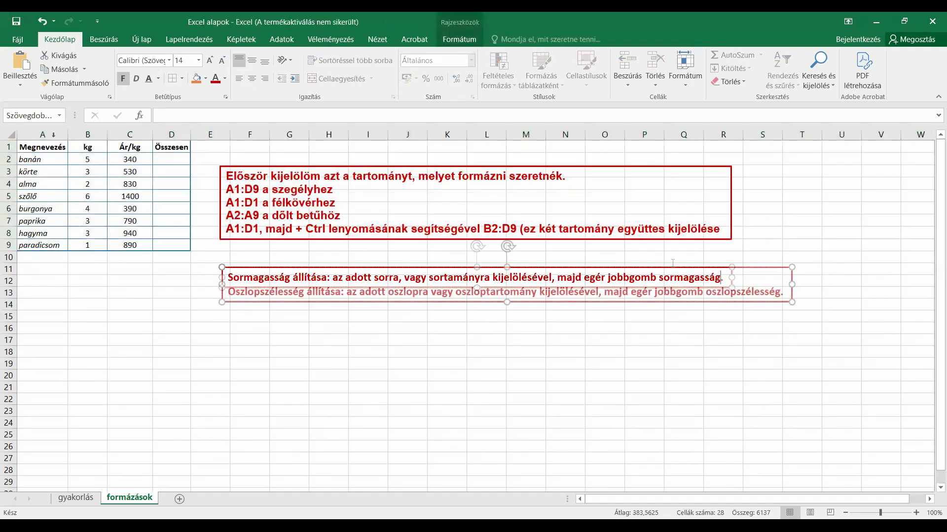
left_click(50, 131)
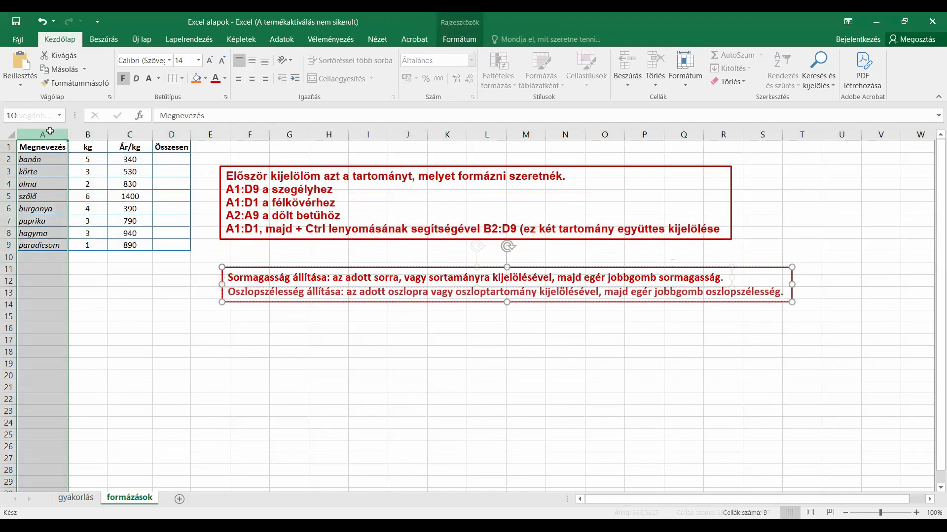
left_click_drag(50, 131, 167, 133)
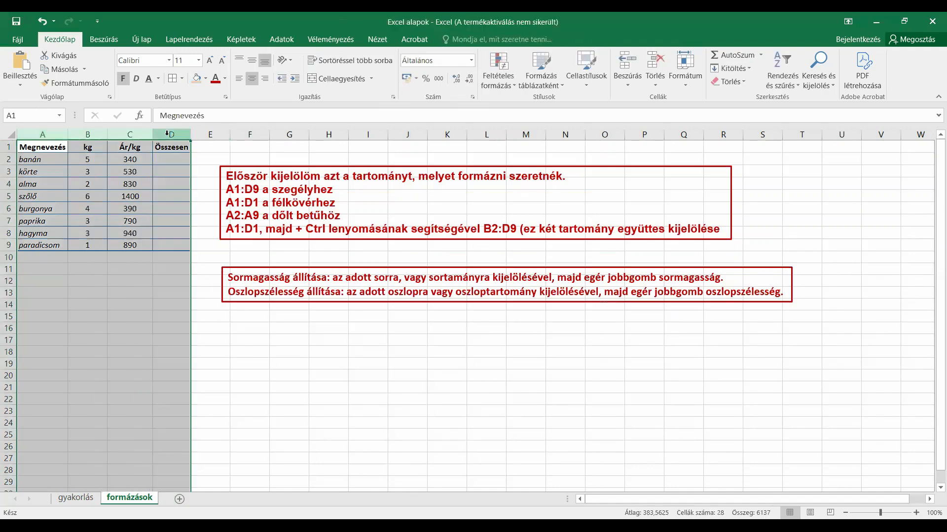
left_click(51, 134)
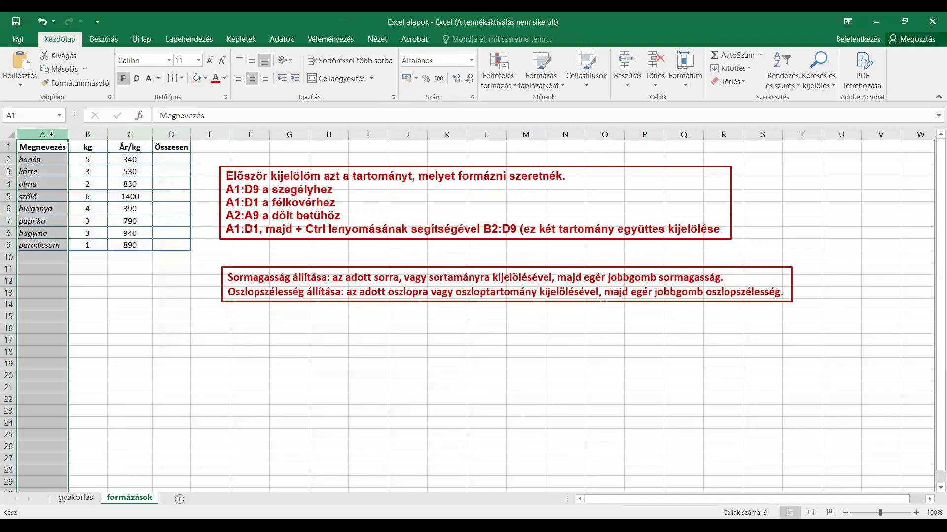
right_click(53, 139)
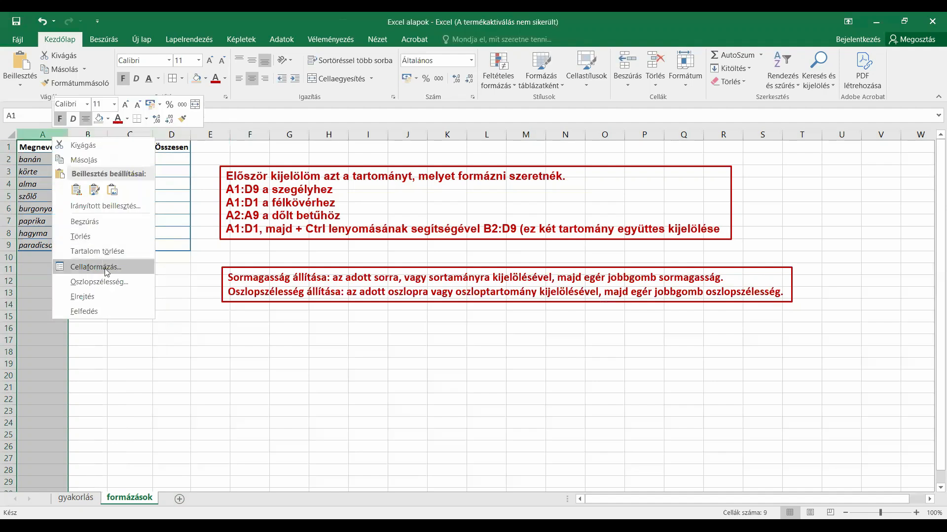
left_click(132, 282)
type("12")
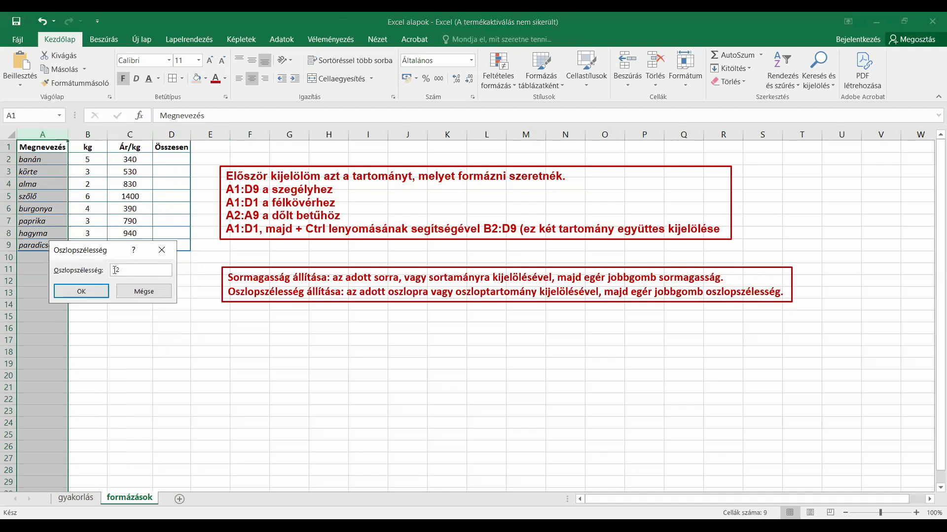
left_click(79, 292)
- Set the width of columns B and C to 9
left_click_drag(91, 130, 141, 133)
right_click(137, 134)
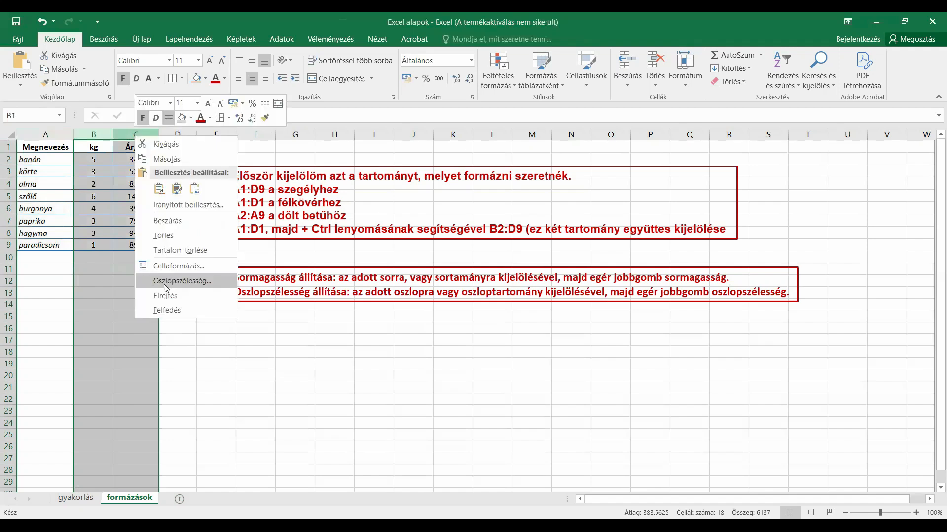
left_click(168, 282)
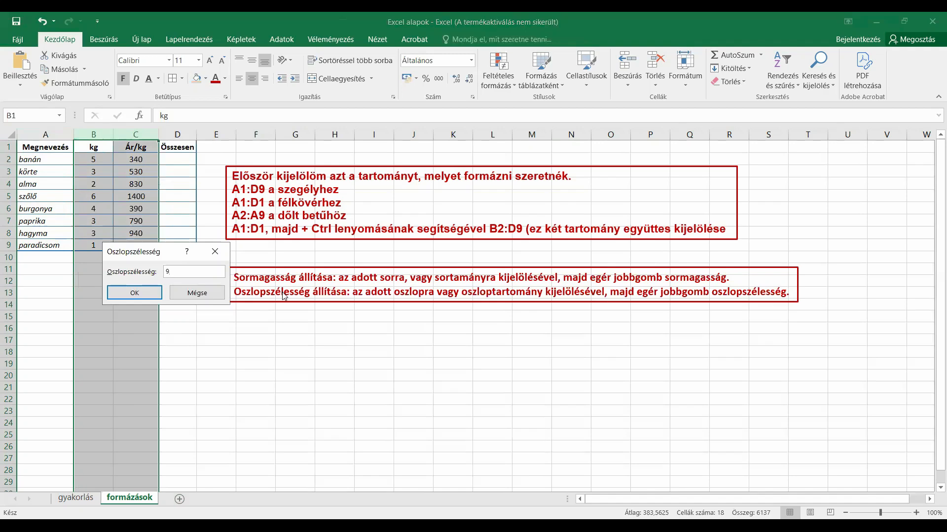
key("Return")
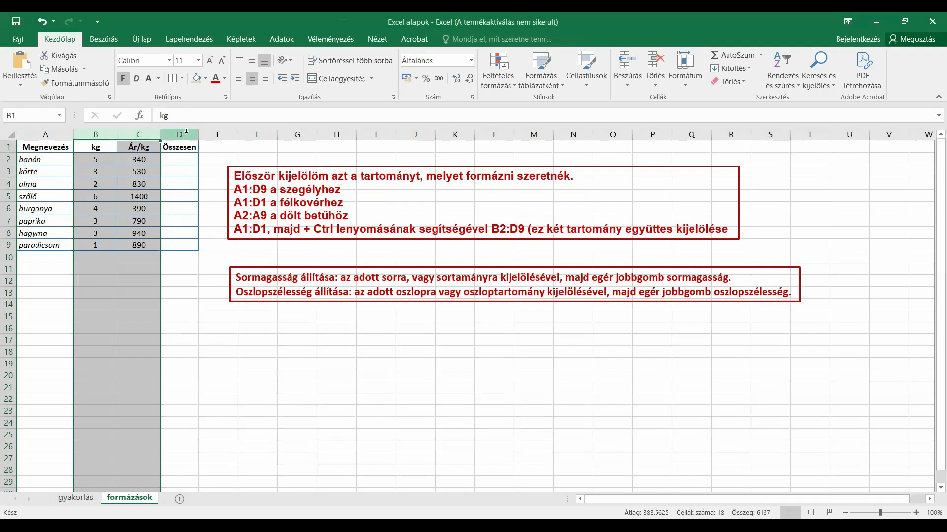
- Set the width of the Összesen column D to 15
left_click(187, 131)
right_click(186, 131)
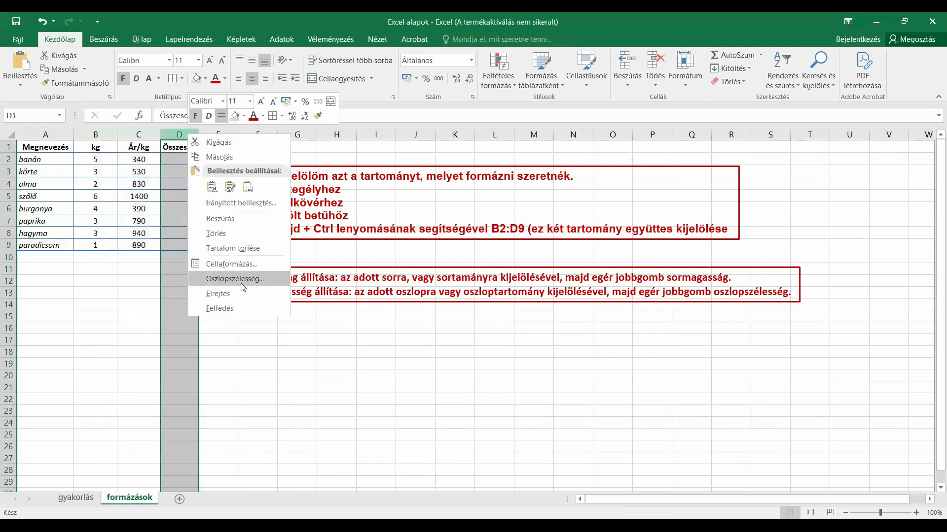
left_click(268, 279)
type("15")
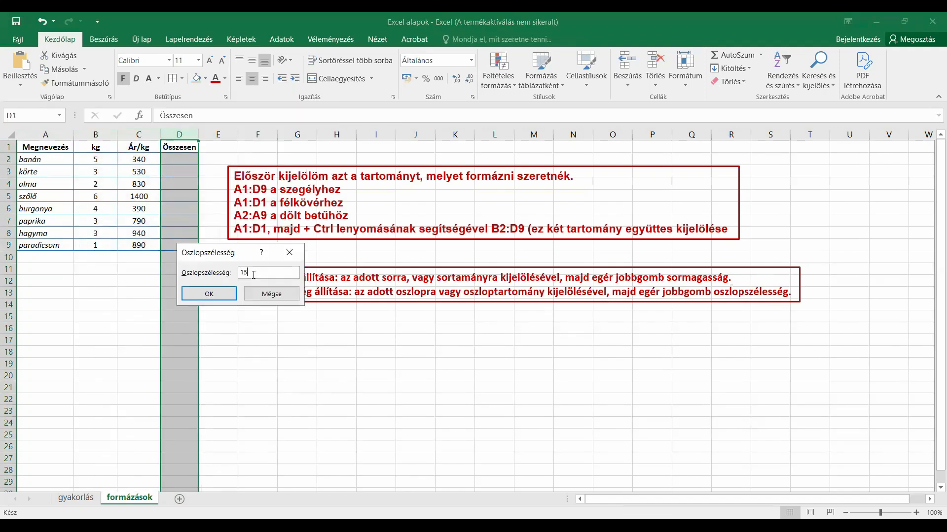
left_click(212, 294)
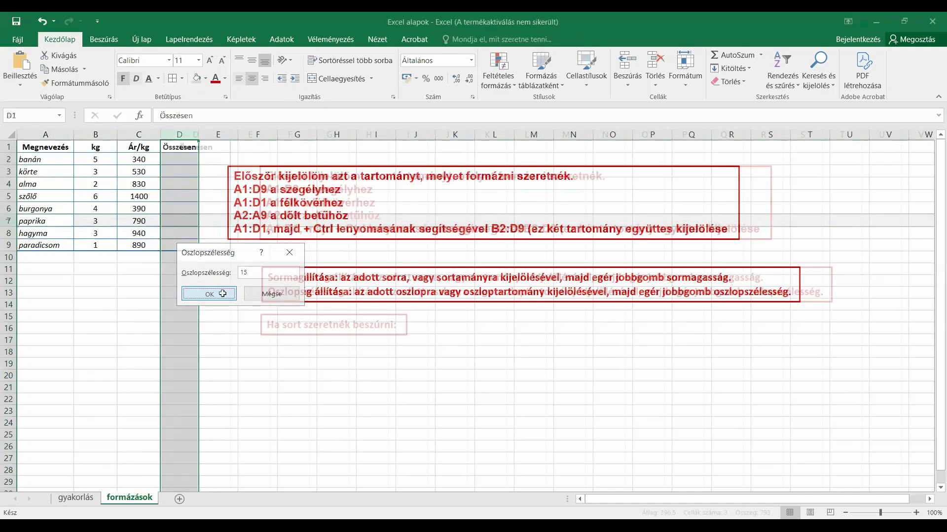
- Insert a row above paprika in row 7 and fill it with saláta, 1 kg and the price 450
right_click(8, 221)
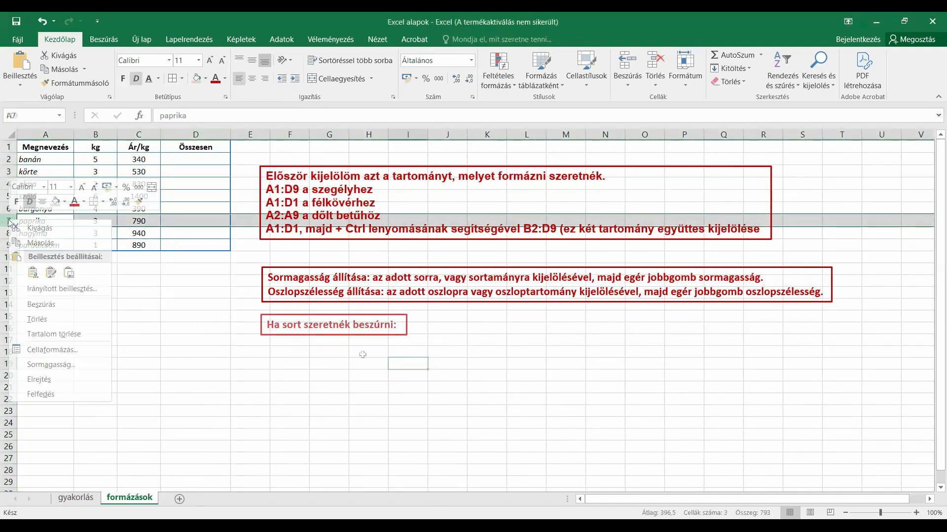
left_click(42, 305)
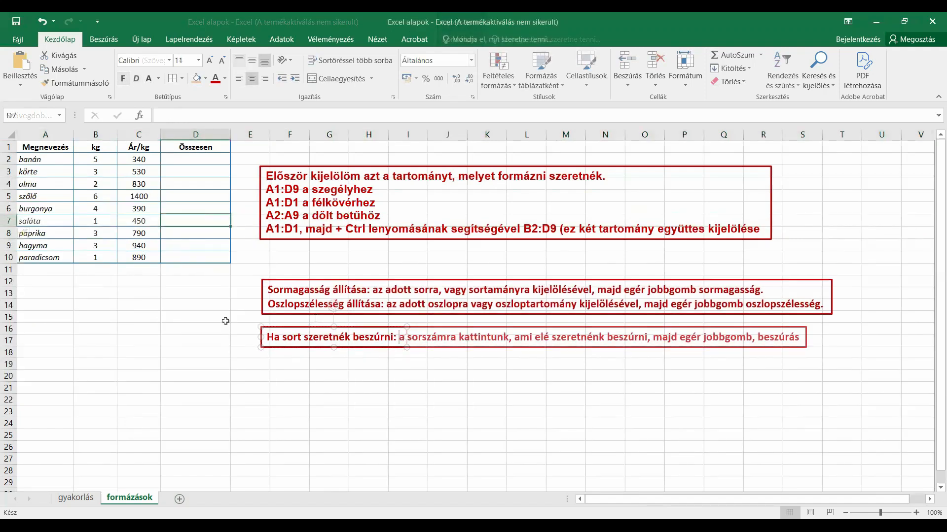
key("Tab")
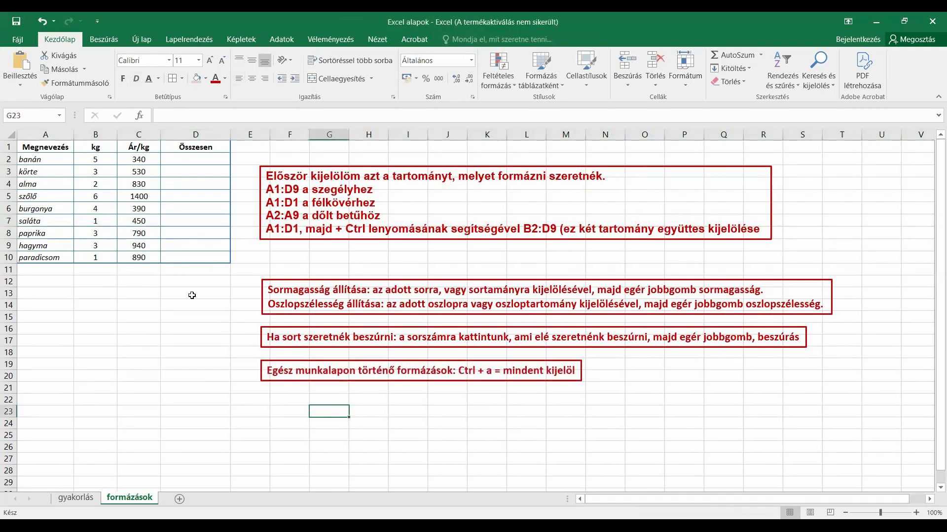
- Select the entire formázások sheet and change its cell font to Arial
key("ctrl+a")
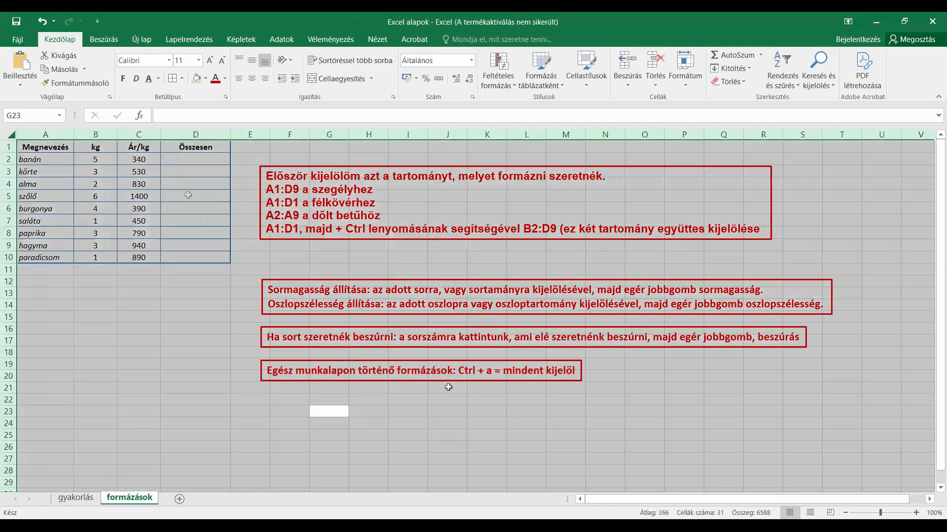
left_click(169, 60)
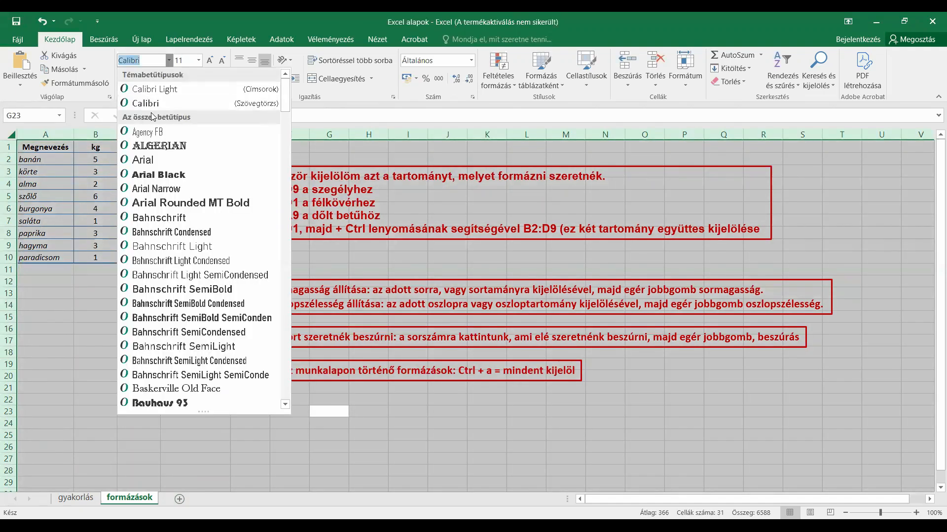
left_click(150, 163)
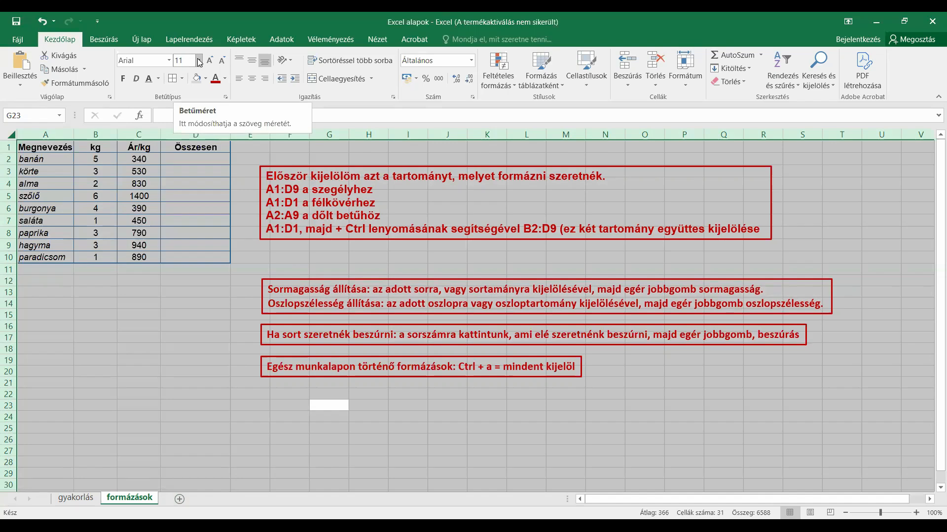
left_click(171, 161)
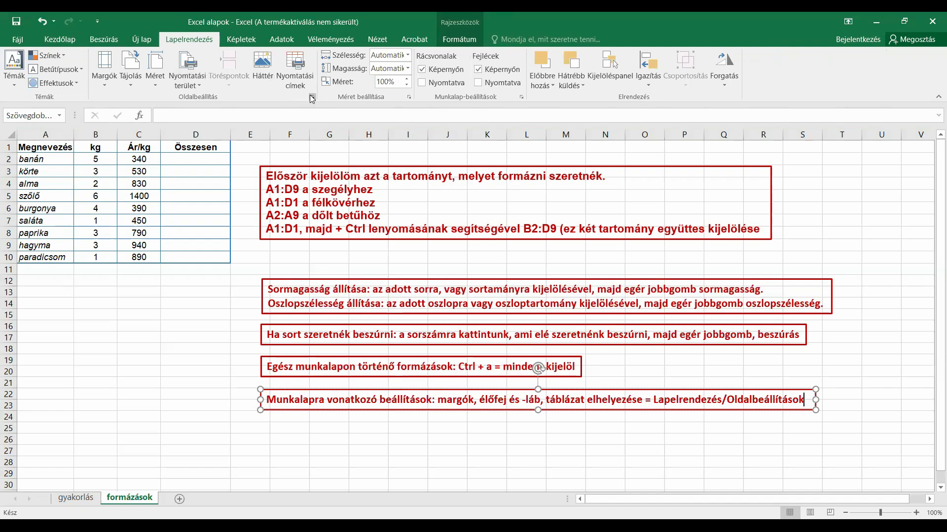
- Set the page orientation to landscape and centre the table on the page both horizontally and vertically
left_click(312, 97)
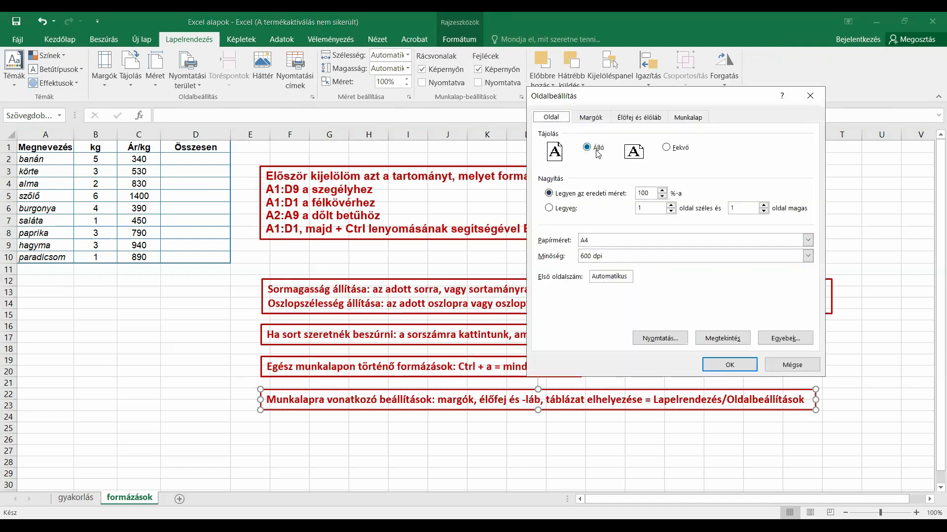
left_click(667, 148)
left_click(592, 120)
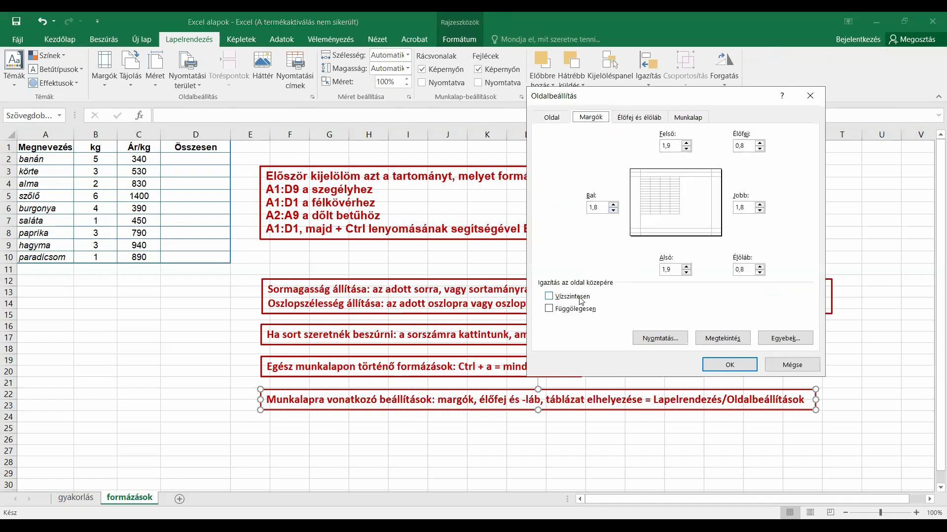
left_click(582, 300)
left_click(582, 314)
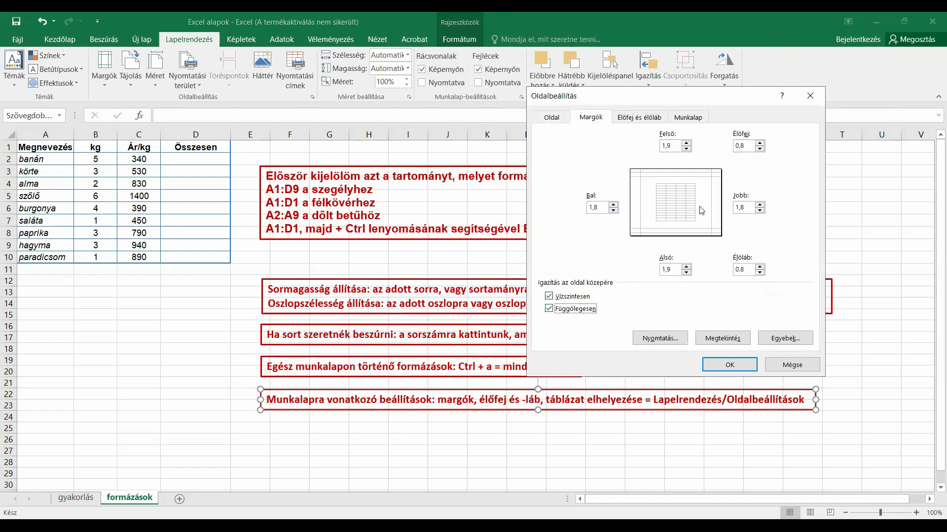
- Set the top, left, right and bottom page margins to 2
left_click(686, 143)
left_click_drag(585, 209, 583, 206)
left_click(736, 213)
key("Tab")
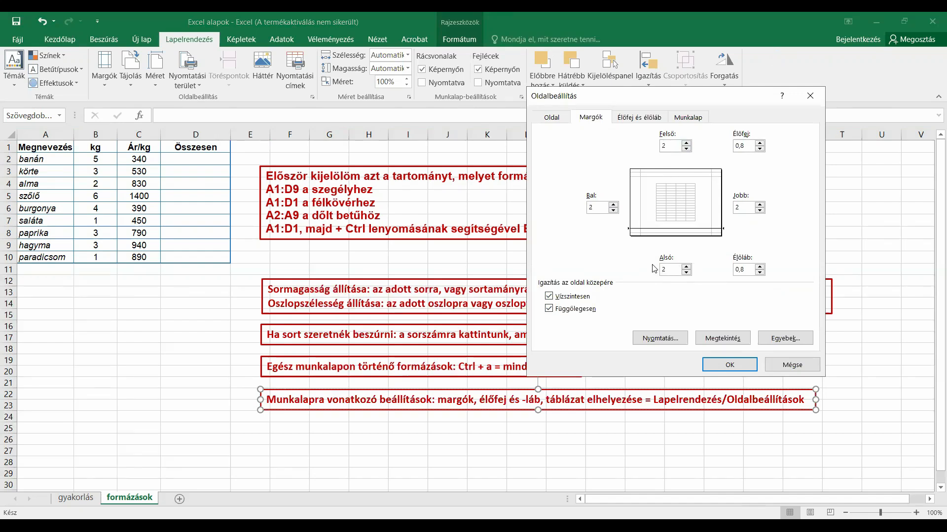
- Create a custom header with the text "Vásárlólista" in its left section
left_click(649, 123)
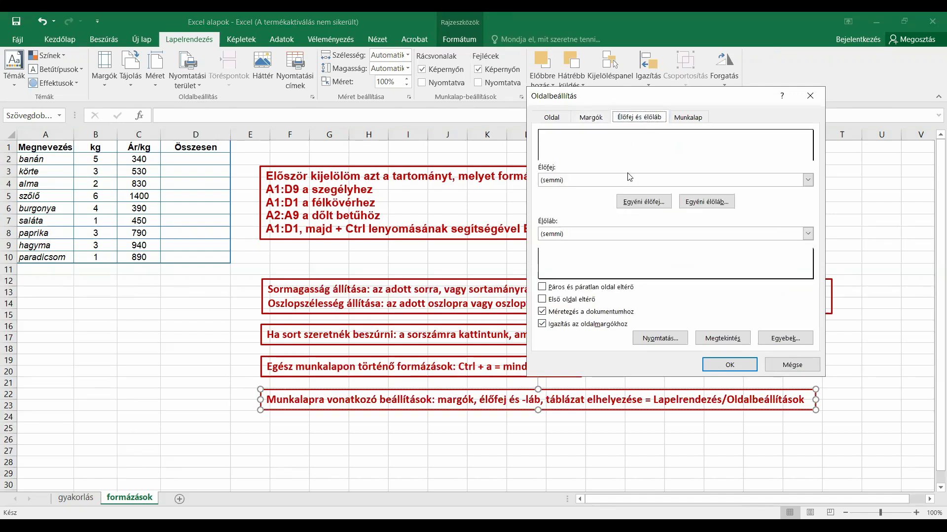
left_click(642, 210)
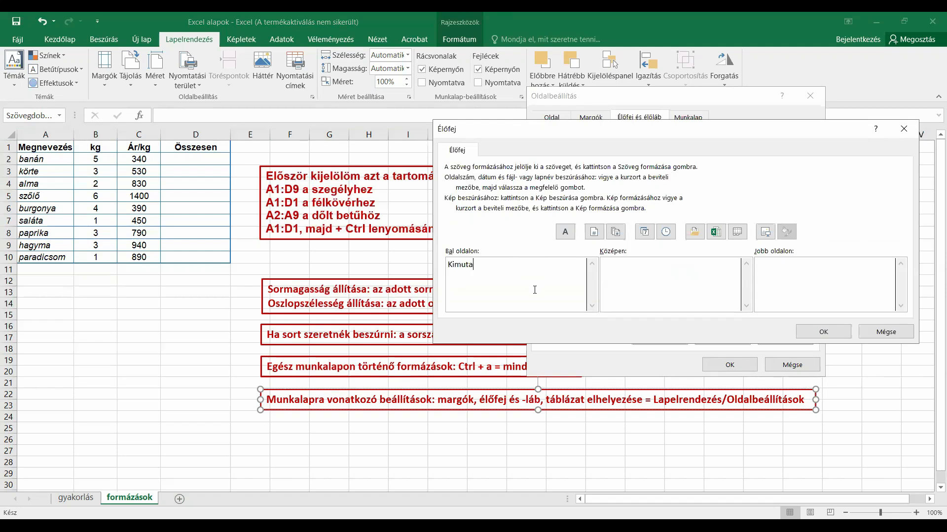
key("BackSpace")
key("BackSpace")
key("BackSpace")
key("BackSpace")
key("BackSpace")
- Format the header text "Vásárlólista" as Arial, bold, size 12
double_click(453, 268)
left_click(565, 232)
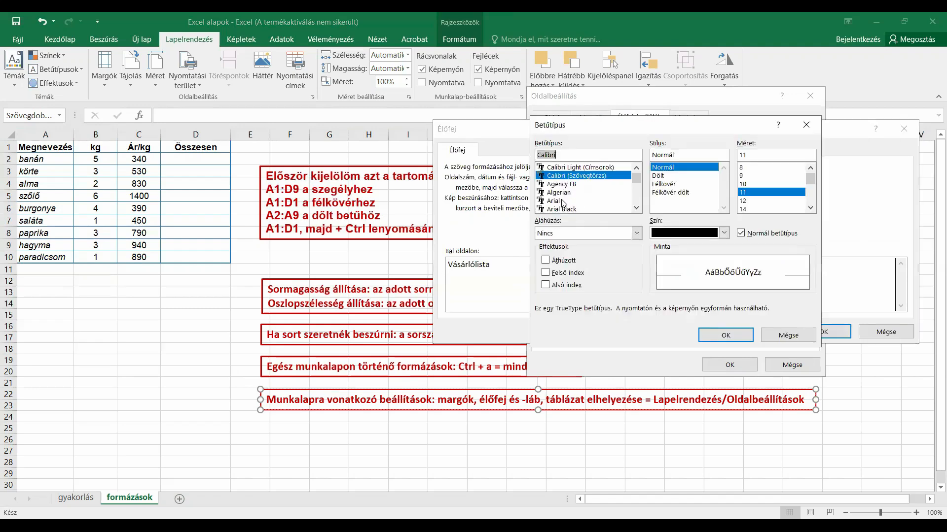
left_click(563, 200)
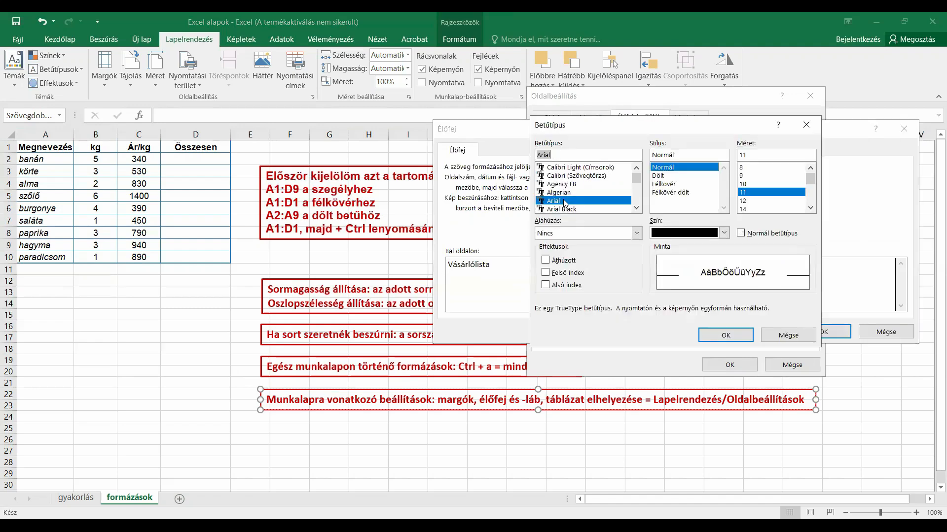
left_click(752, 201)
left_click(680, 184)
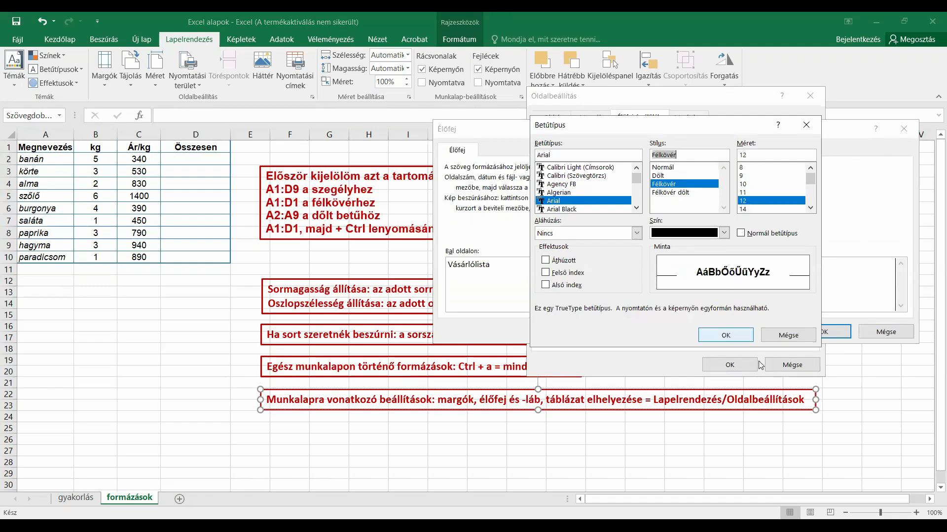
left_click(726, 335)
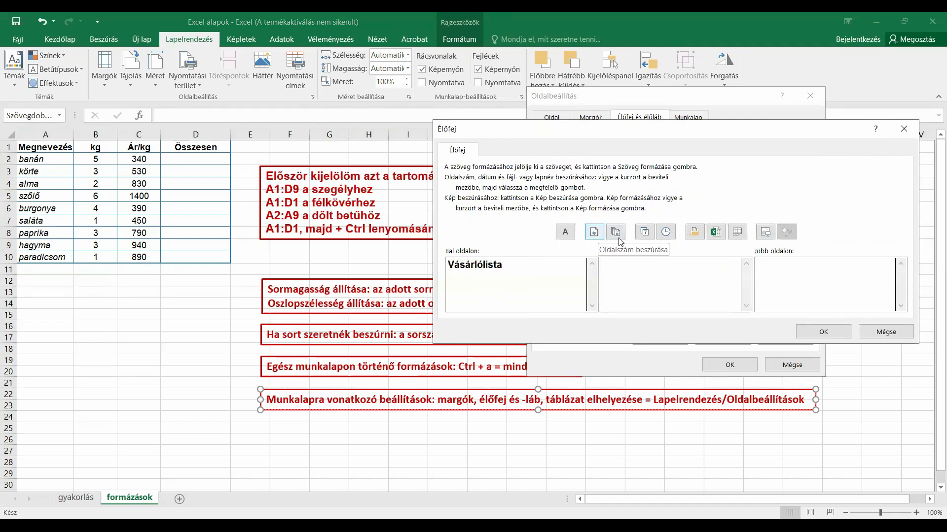
left_click(645, 236)
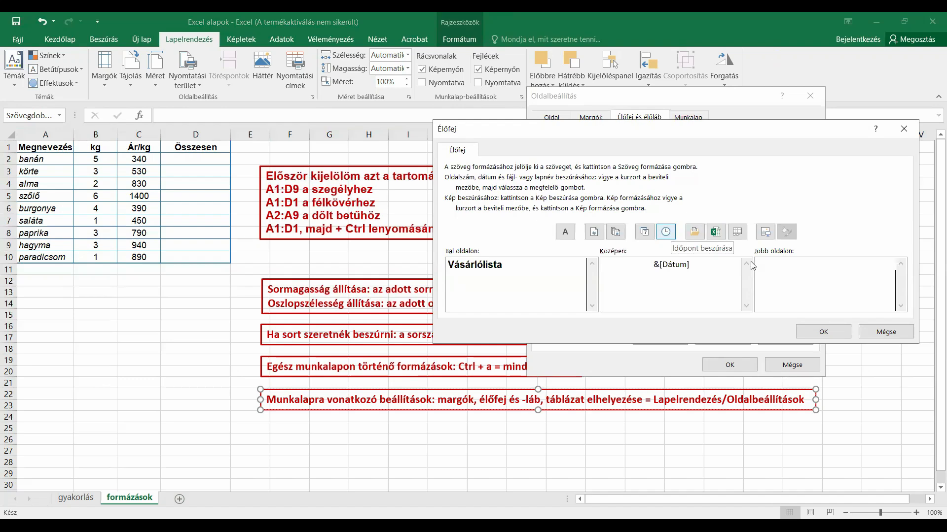
left_click_drag(715, 269, 622, 261)
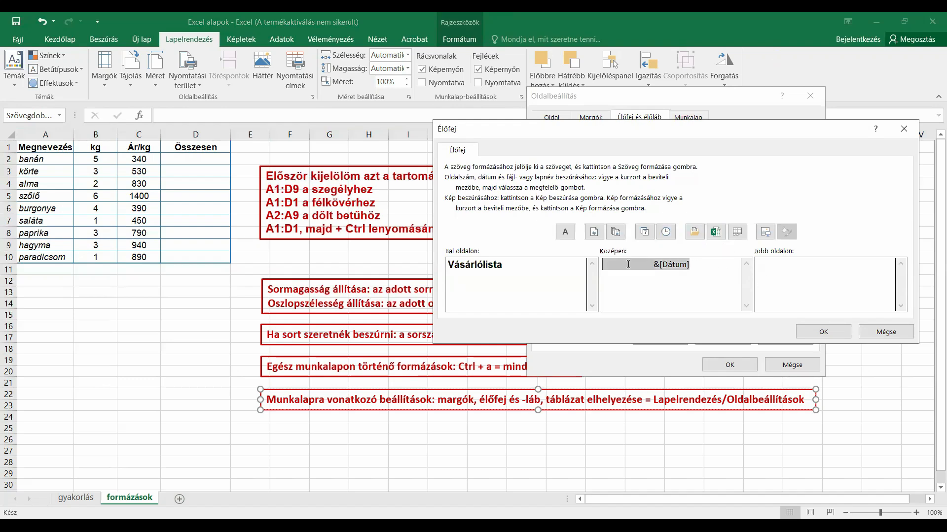
key("Delete")
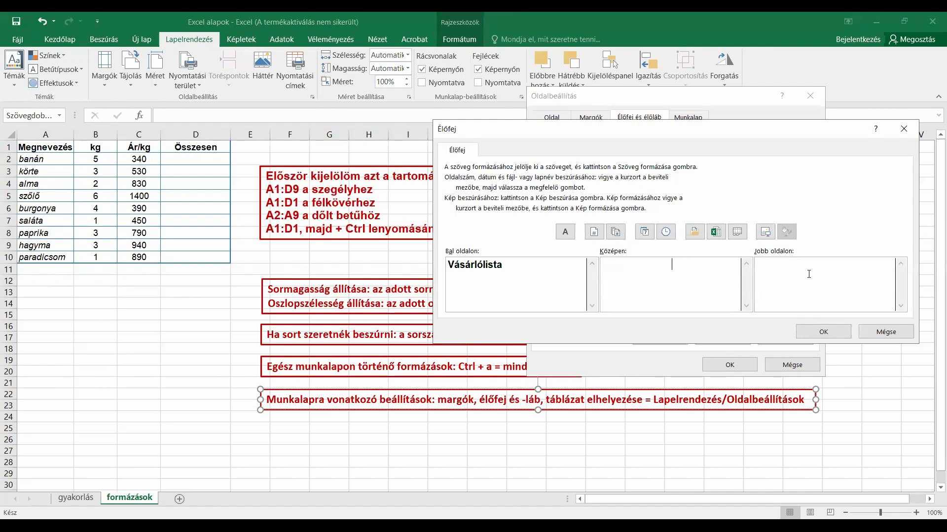
- Insert the date field in the right section of the custom header and accept the header
left_click(646, 233)
left_click(816, 331)
- Create a custom footer with the text "Saját név" in its centre section, formatted as Arial, italic, size 12
left_click(712, 206)
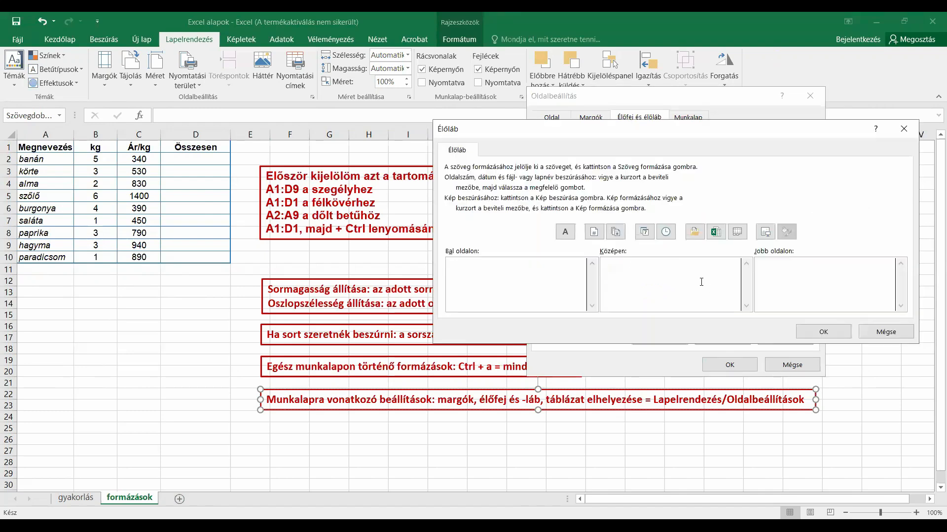
type("Saját név")
triple_click(620, 261)
left_click(566, 231)
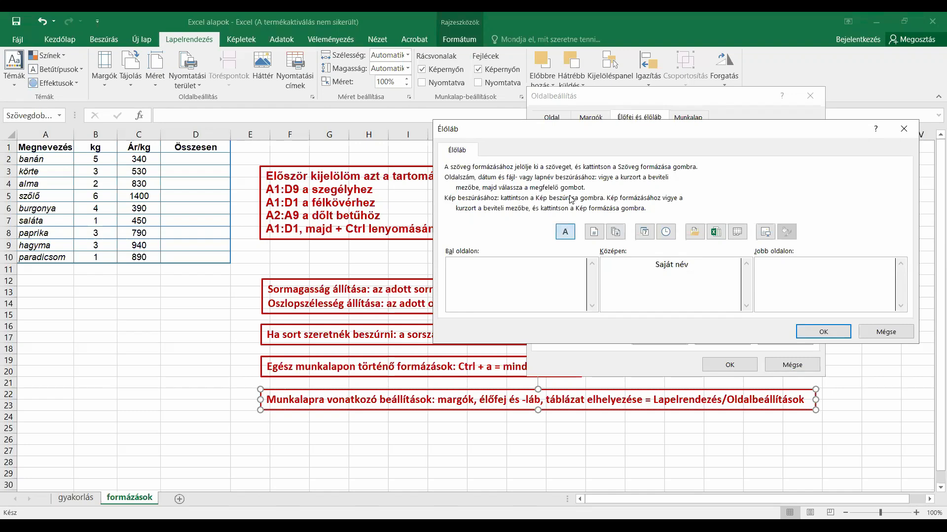
left_click(562, 201)
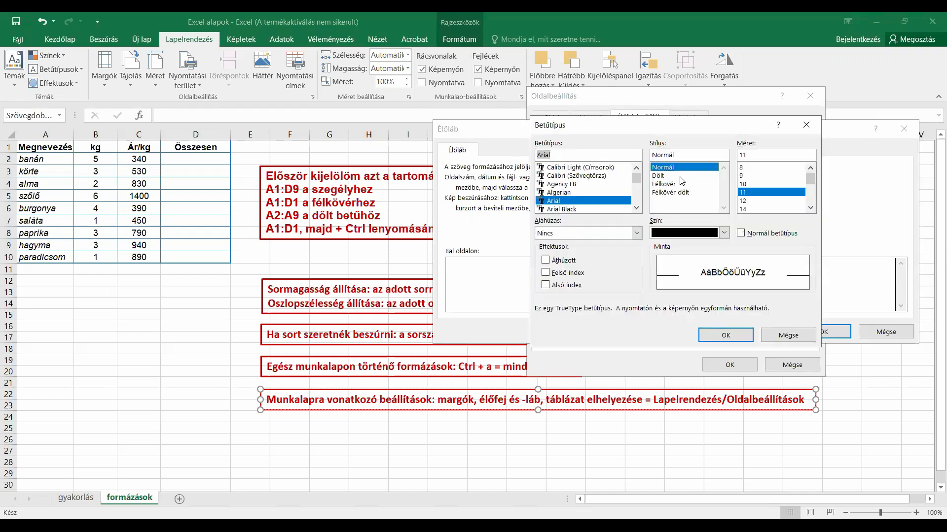
left_click(677, 177)
left_click(755, 201)
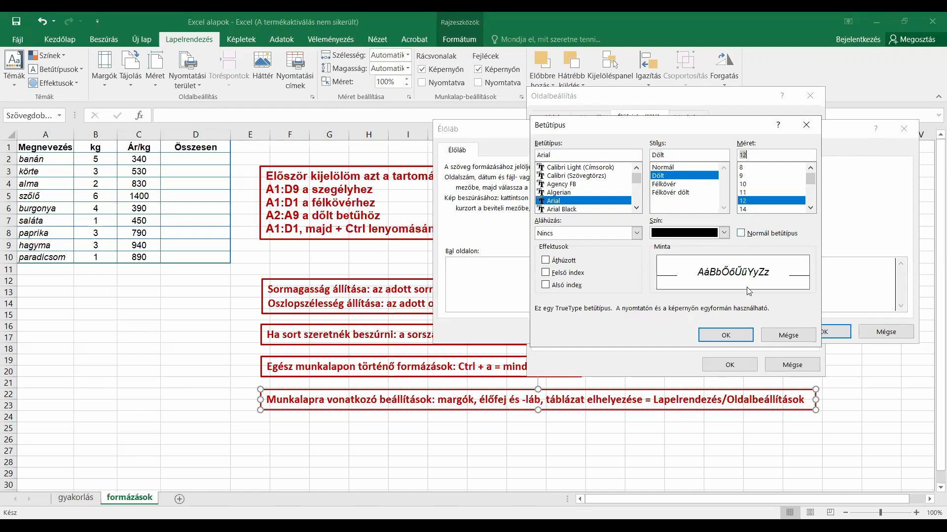
left_click(732, 336)
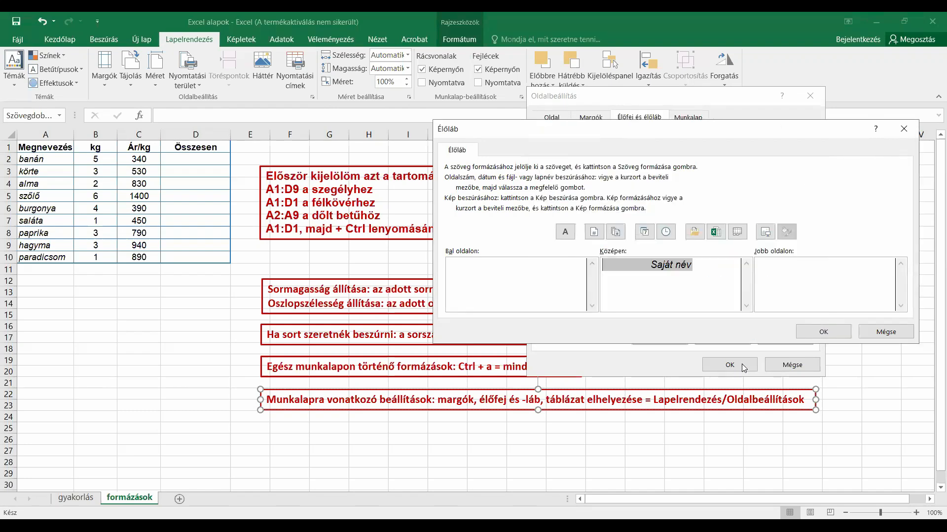
left_click(847, 335)
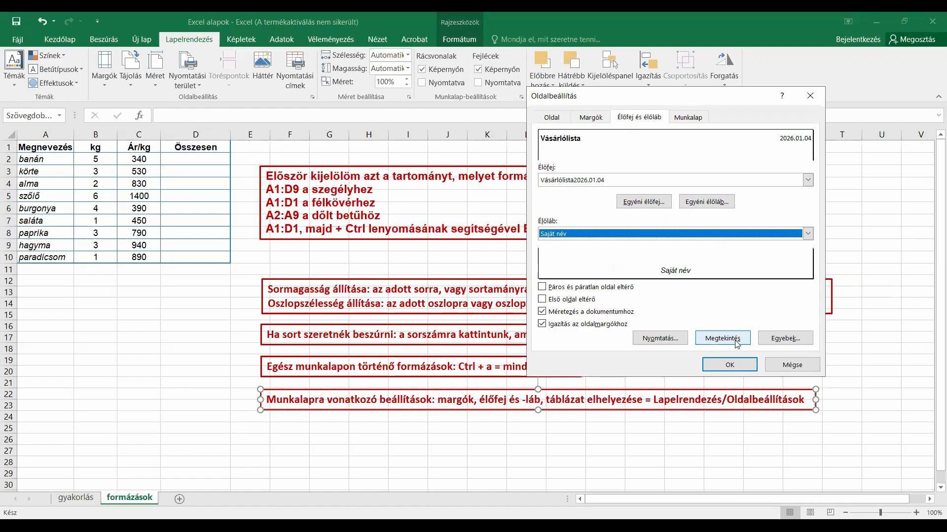
- Check the page layout with its header and footer in the print preview and return to the worksheet
left_click(736, 344)
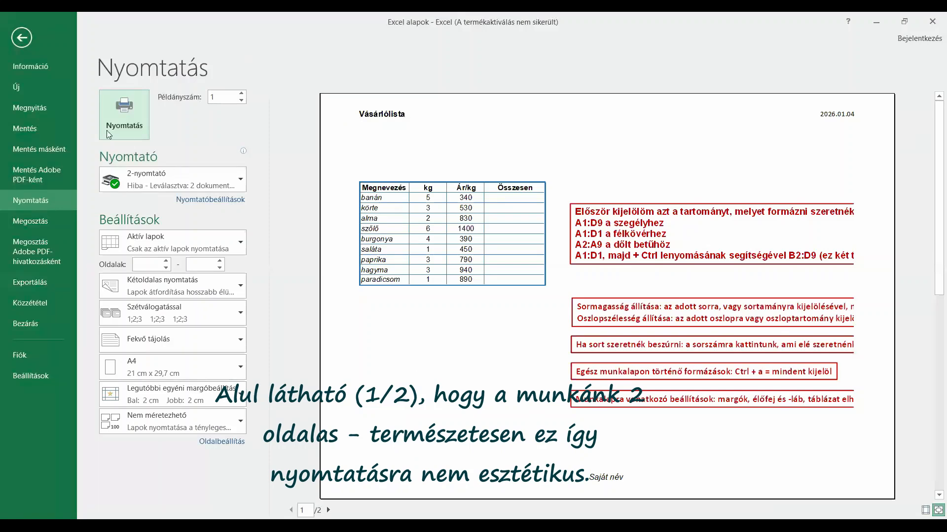
left_click(22, 36)
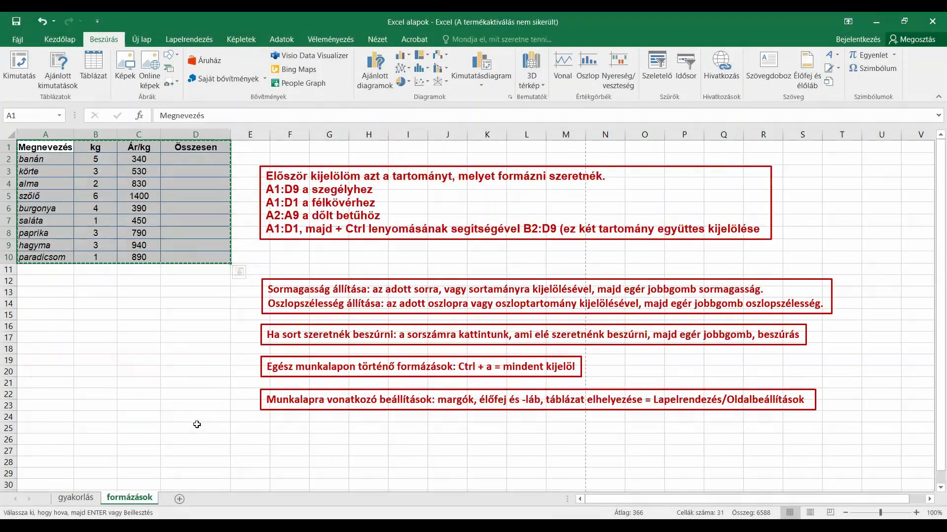
- Add a new worksheet and paste the copied range A1:D10 starting at cell A1
left_click(180, 499)
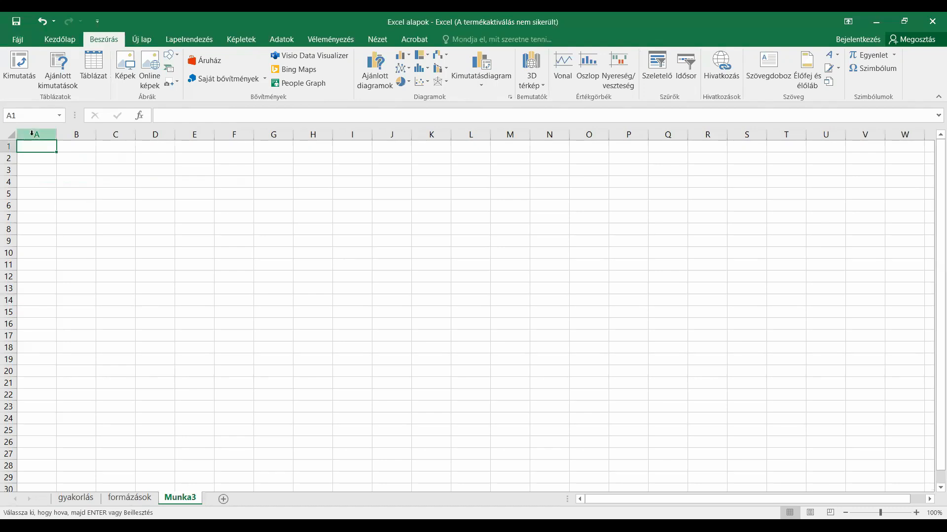
key("ctrl+v")
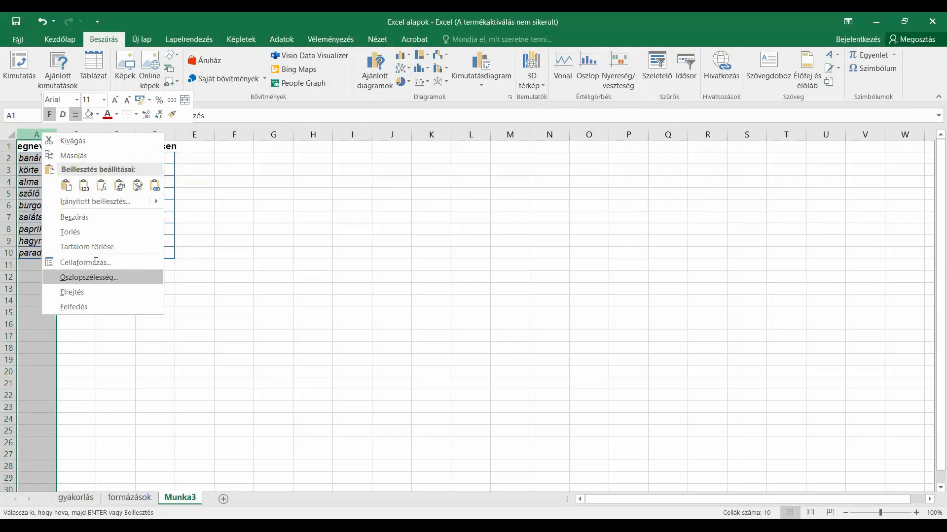
- Set the width of column A to 12
left_click(90, 277)
type("12")
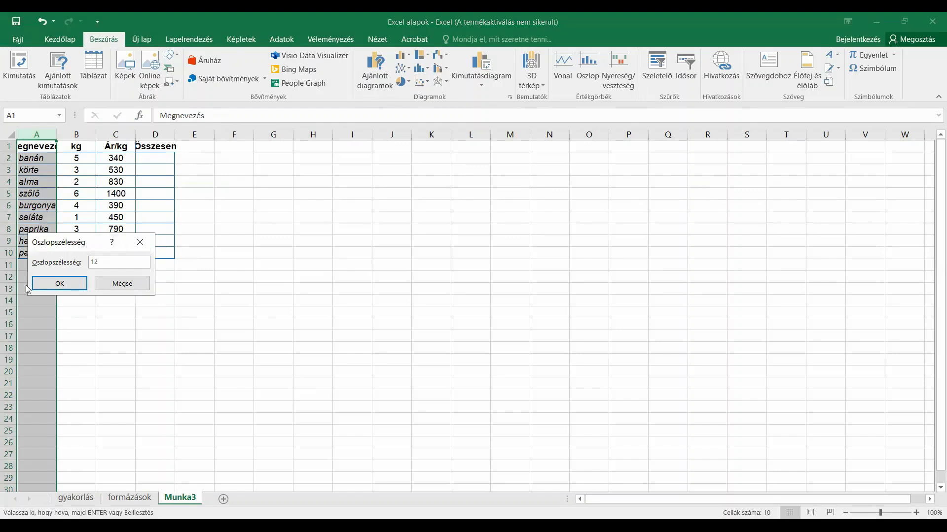
left_click(60, 283)
- Set the width of columns B and C to 9
left_click_drag(94, 134, 132, 134)
right_click(133, 136)
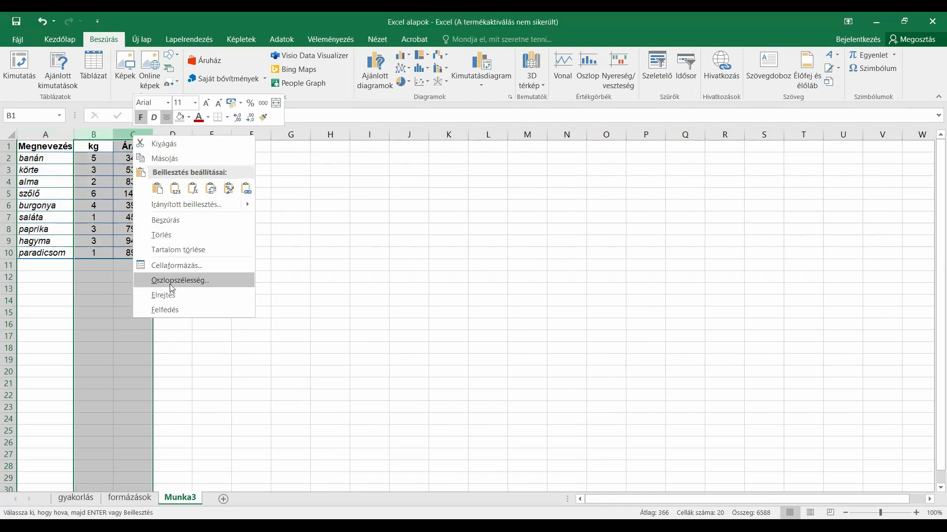
left_click(193, 282)
left_click(147, 298)
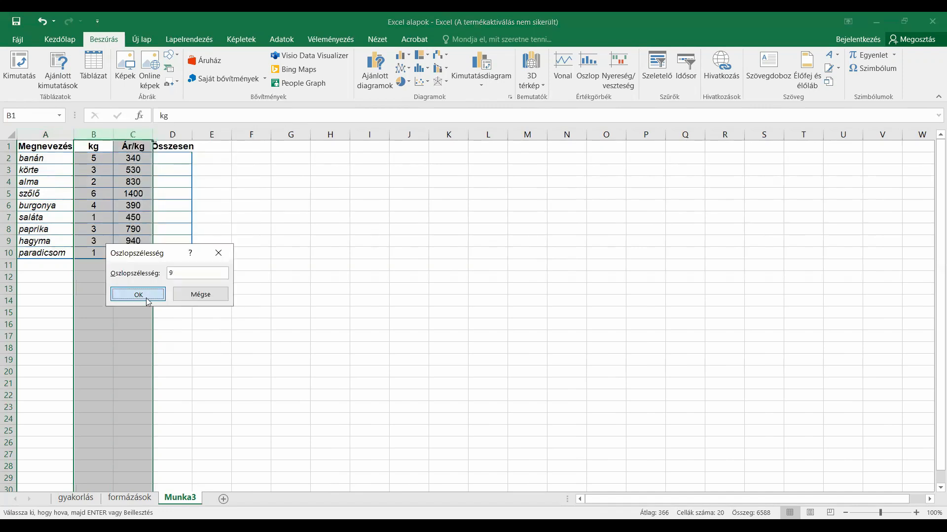
- Set the width of column D to 15
left_click(180, 134)
right_click(184, 138)
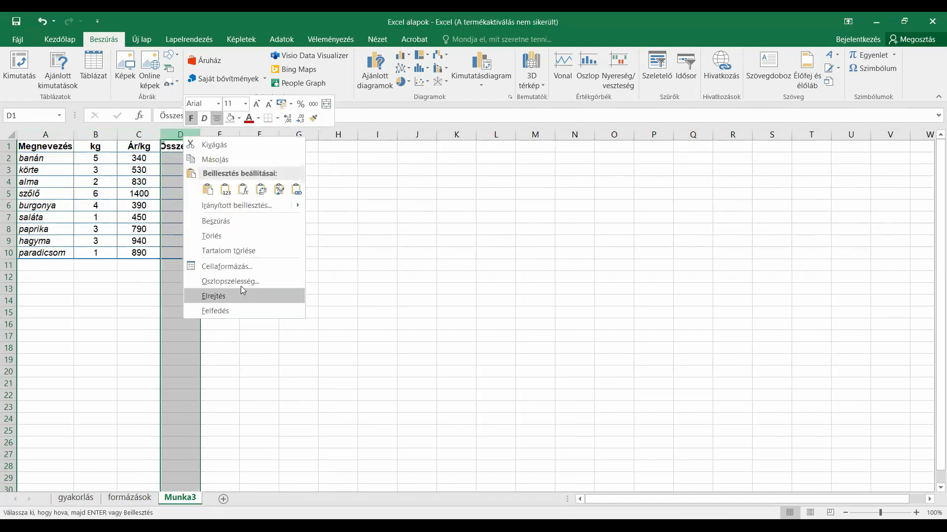
left_click(282, 287)
type("15")
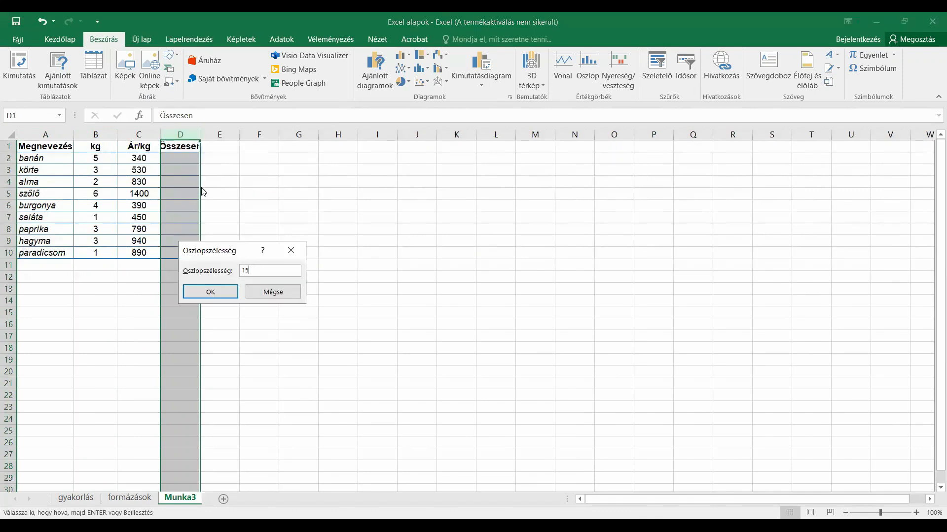
left_click(208, 292)
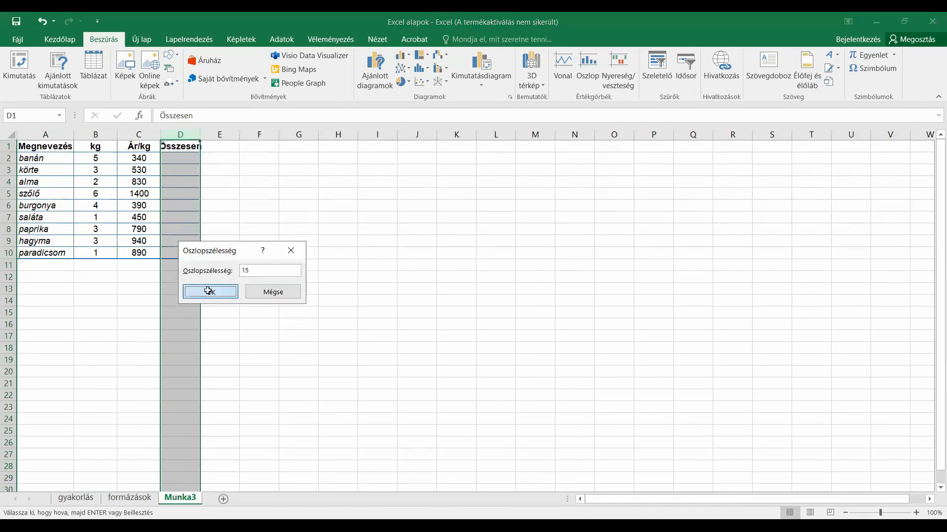
- Set the height of rows 1 to 10 to 15
left_click(70, 44)
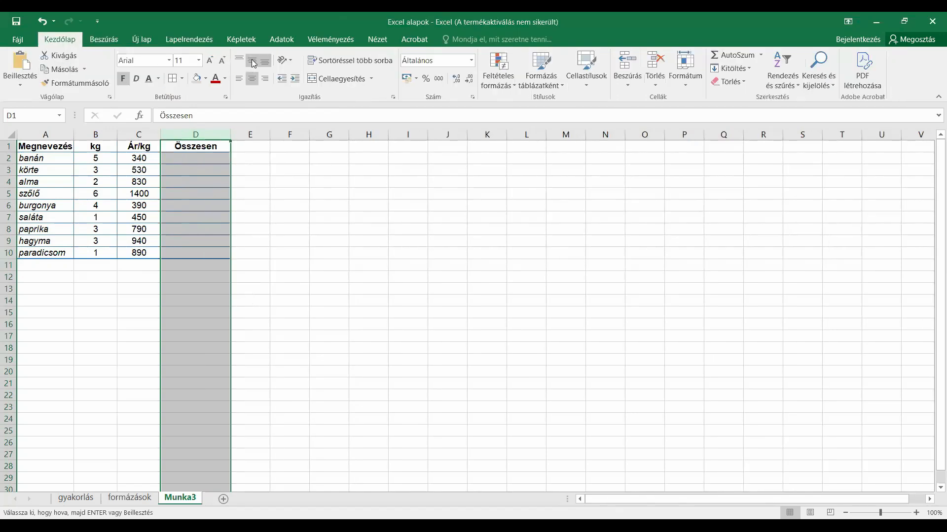
left_click_drag(45, 147, 212, 252)
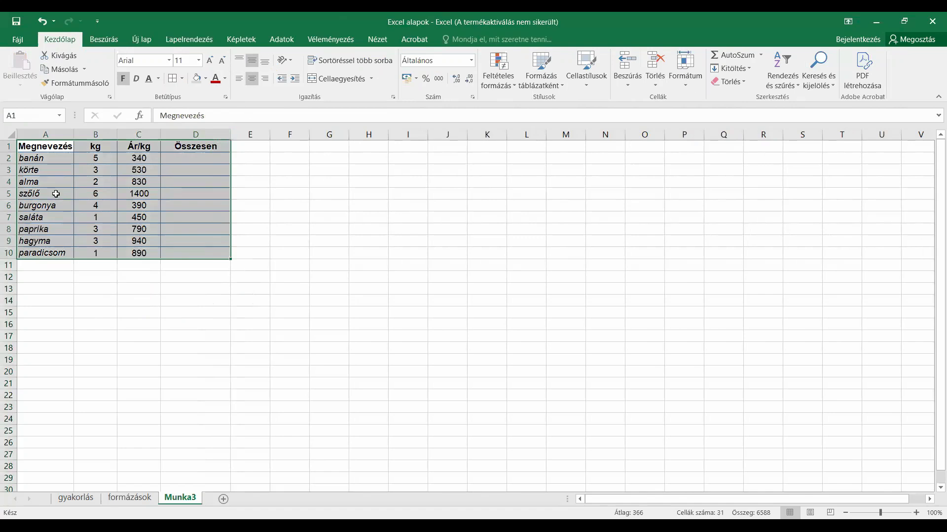
left_click_drag(10, 146, 12, 250)
right_click(8, 240)
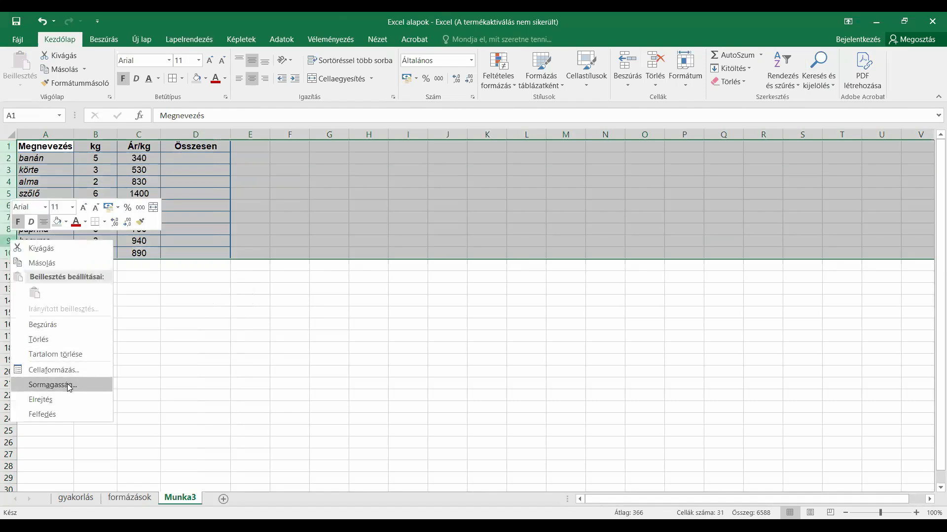
left_click(99, 384)
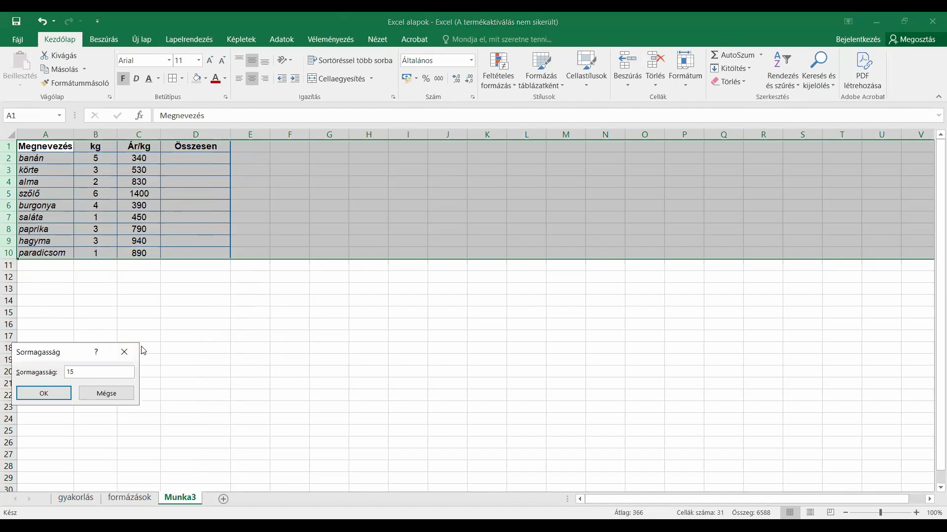
type("15")
key("Return")
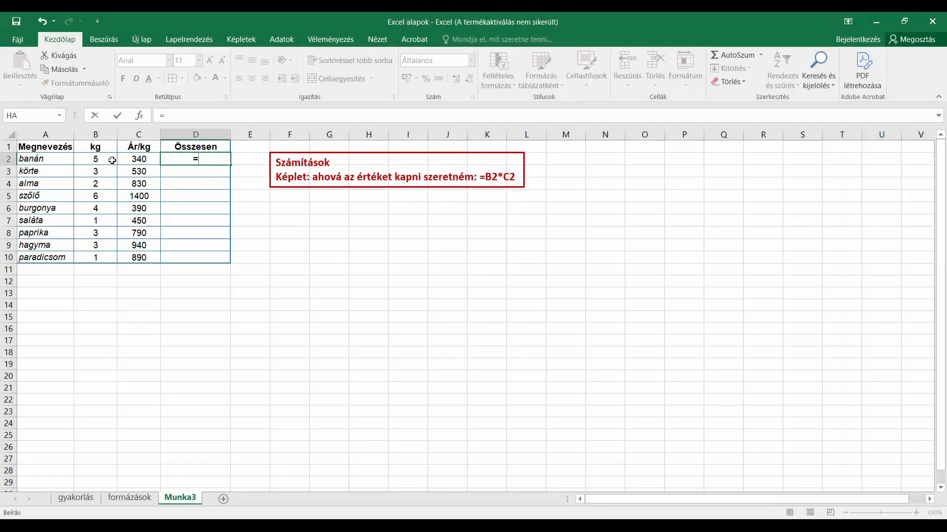
- Complete the formula =B2*C2 in cell D2 to multiply the quantity by the unit price
left_click(99, 157)
type("*")
left_click(139, 159)
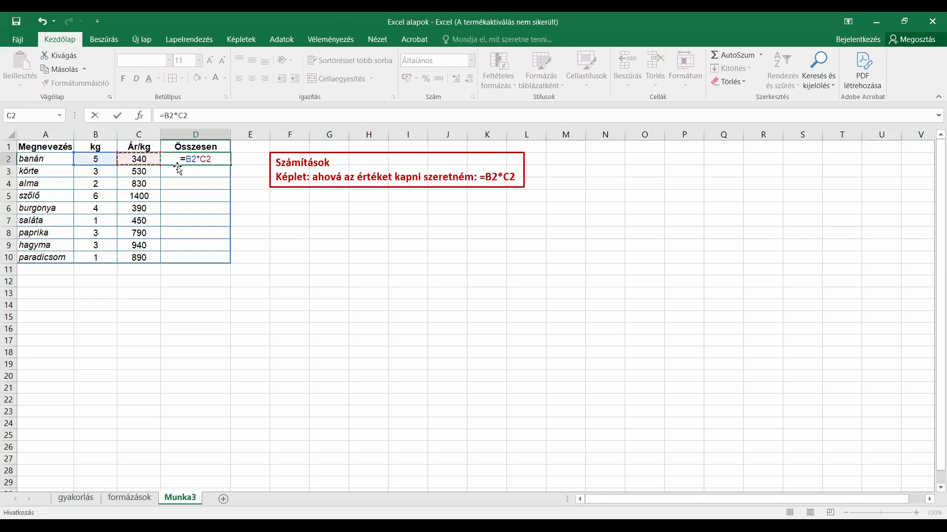
key("Return")
- Fill the formula from D2 down the Összesen column to D10
left_click(202, 160)
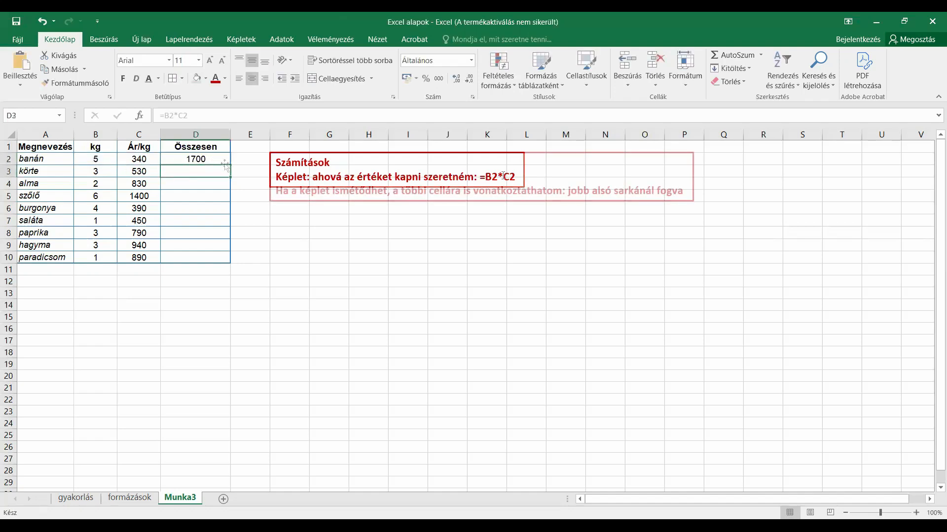
left_click_drag(231, 164, 231, 261)
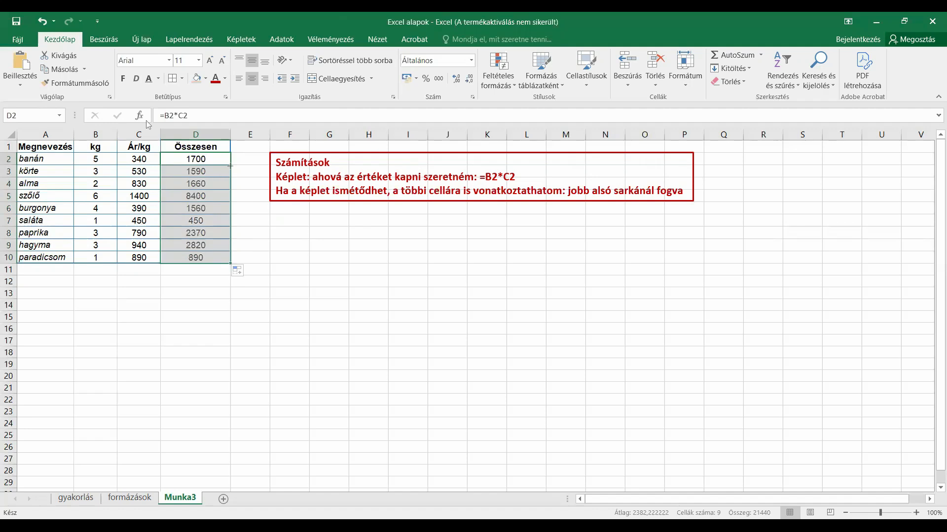
double_click(230, 166)
left_click(329, 281)
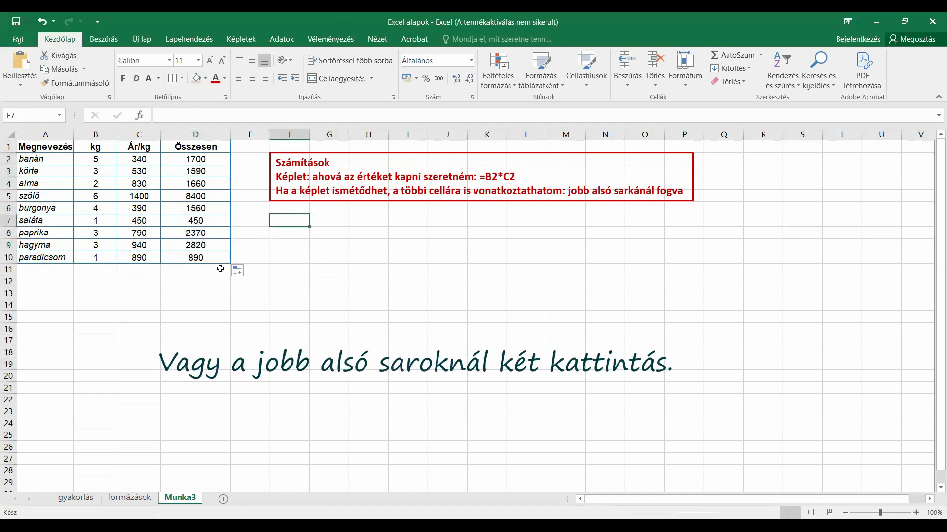
- Convert the range A1:D10 into a table with headers
left_click(205, 256)
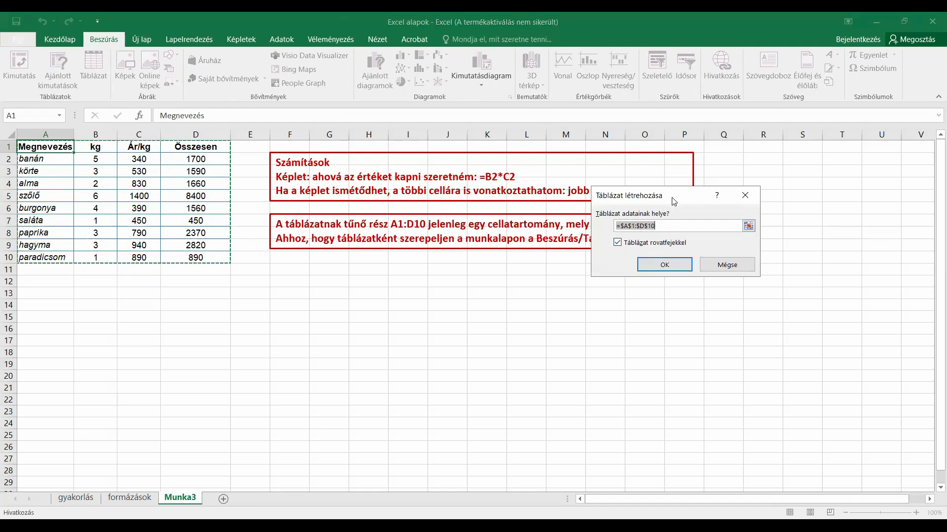
left_click_drag(675, 195, 334, 275)
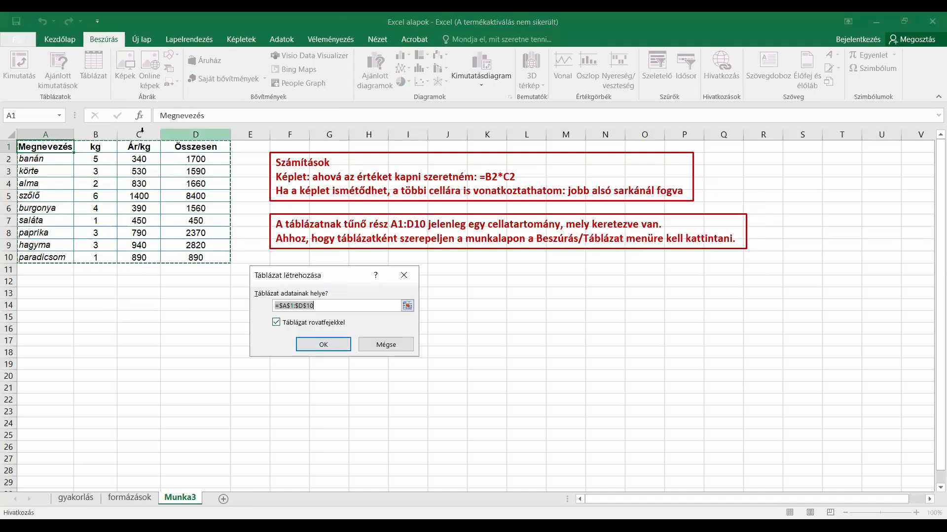
left_click(329, 349)
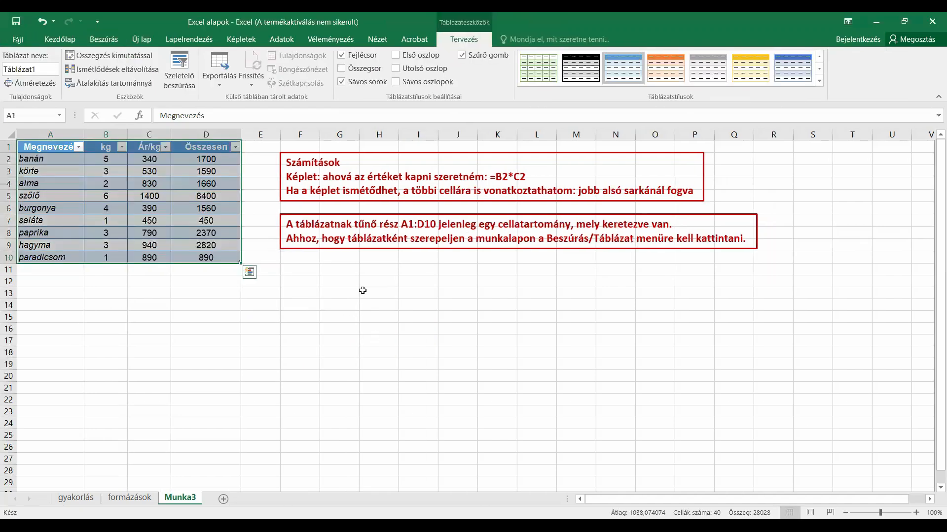
left_click(364, 294)
- Format the values in D2:D10 as currency in Ft with 0 decimal places
left_click_drag(210, 159, 207, 258)
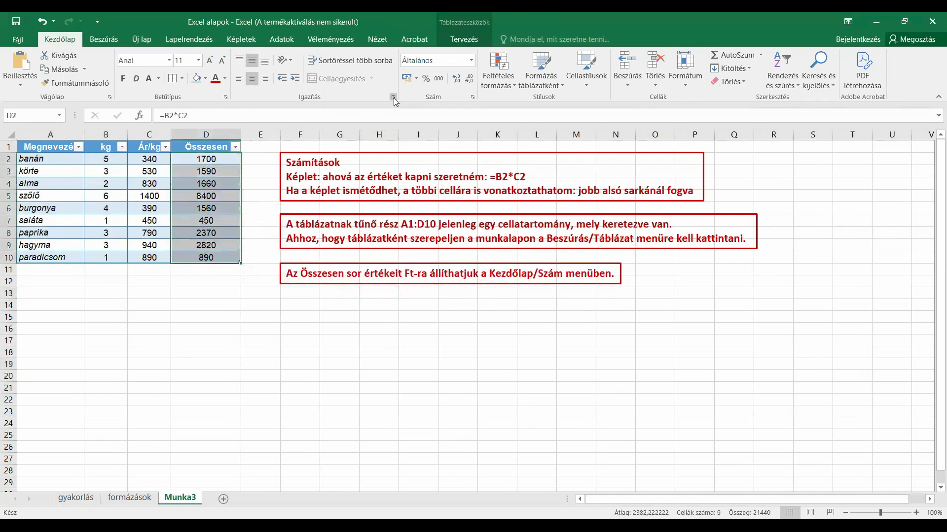
left_click(472, 98)
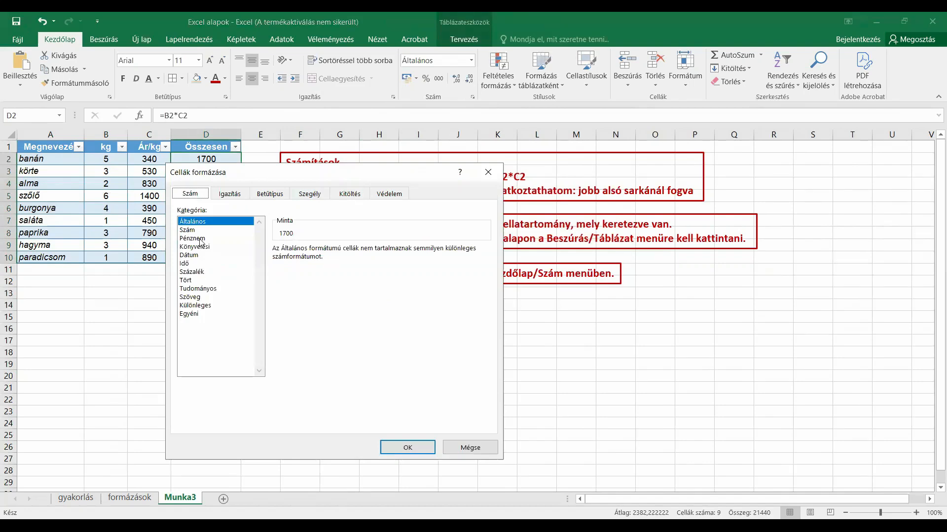
left_click(201, 239)
left_click(356, 252)
left_click(356, 253)
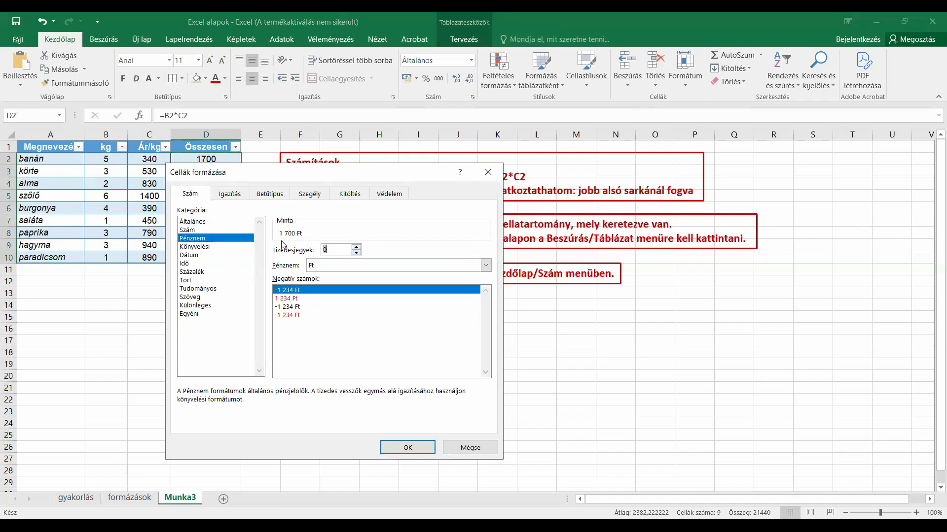
left_click(408, 448)
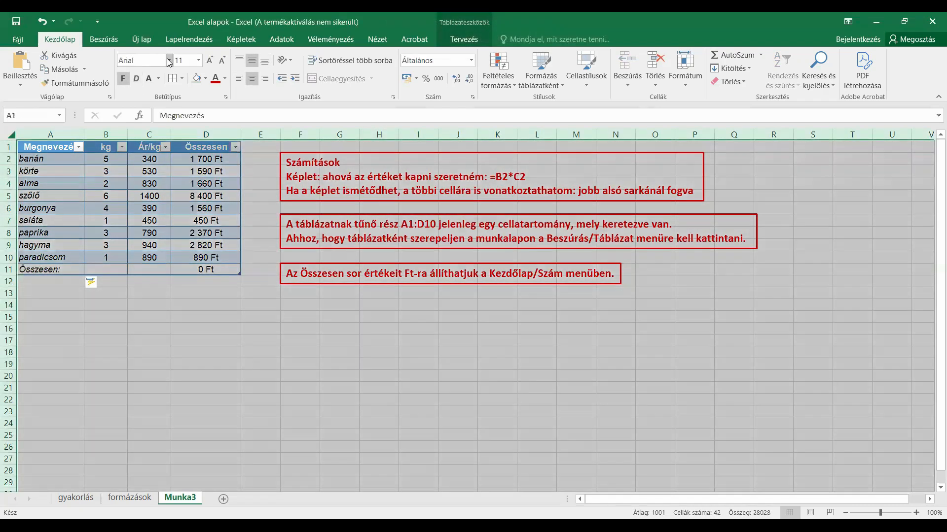
- Set the font of the whole worksheet to Arial and clear the full-sheet selection
left_click(168, 60)
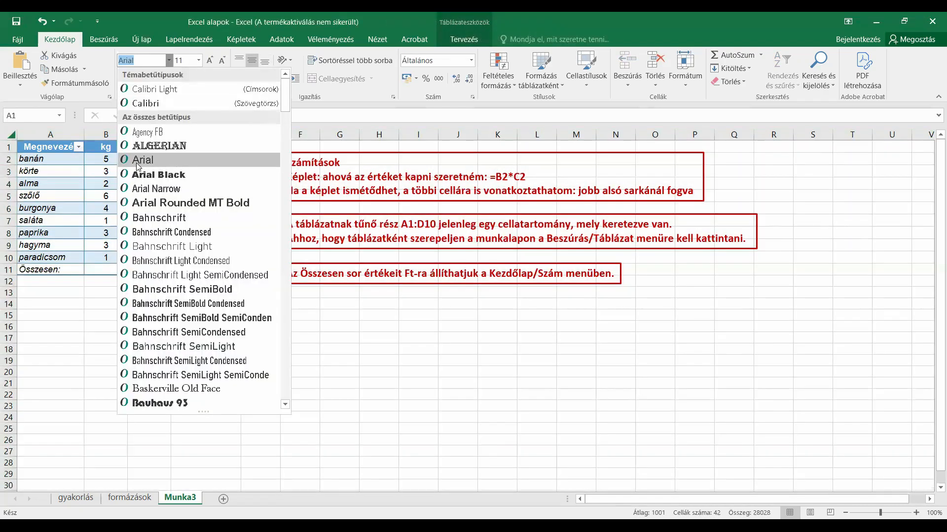
left_click(137, 163)
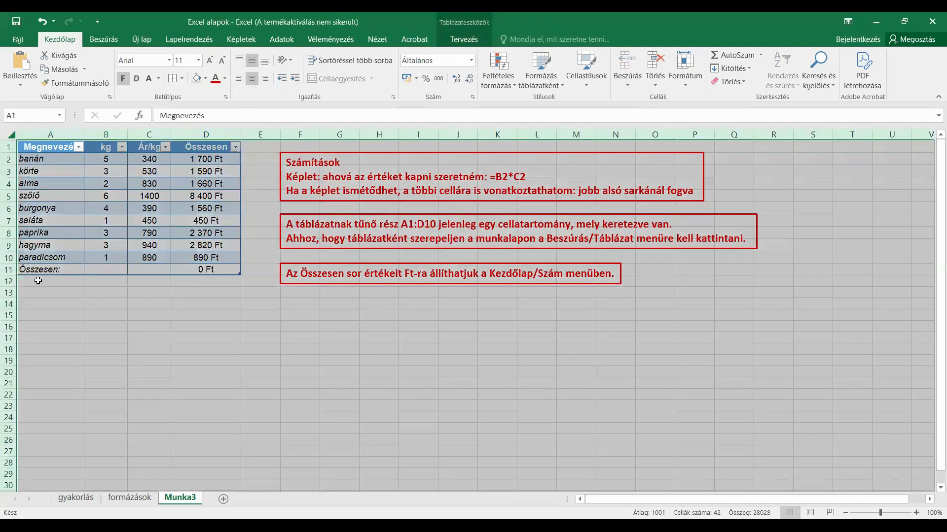
left_click(58, 271)
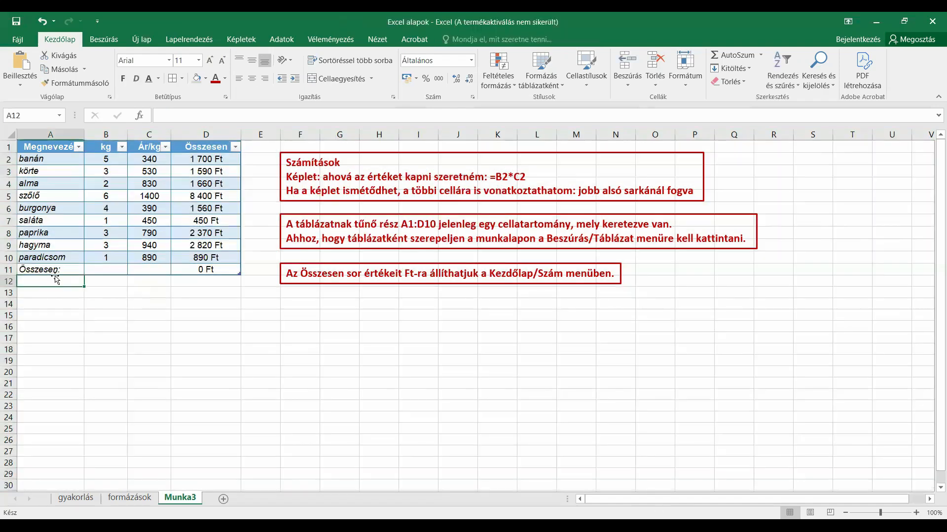
- Bold the Összesen: label in A11 and replace the formula in D11 with a Szum total of D2:D10
left_click(122, 79)
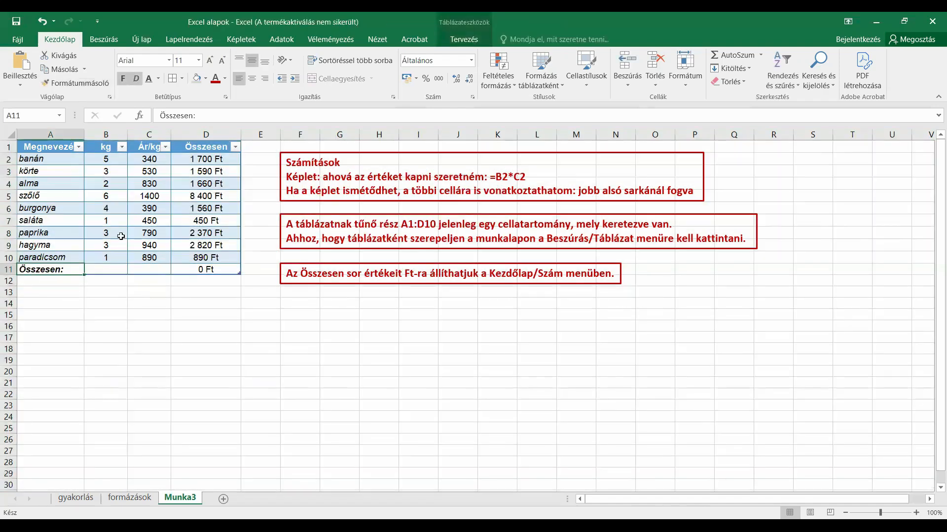
left_click(211, 270)
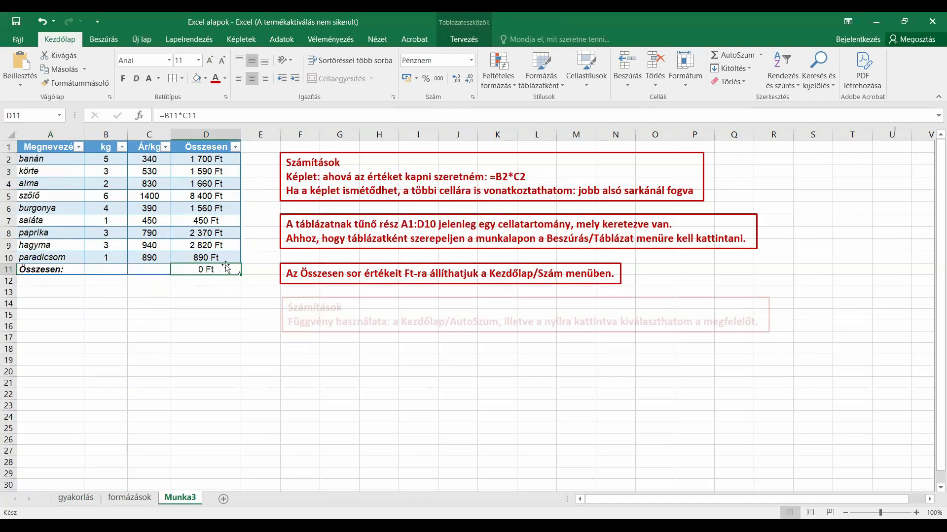
key("Delete")
left_click(762, 56)
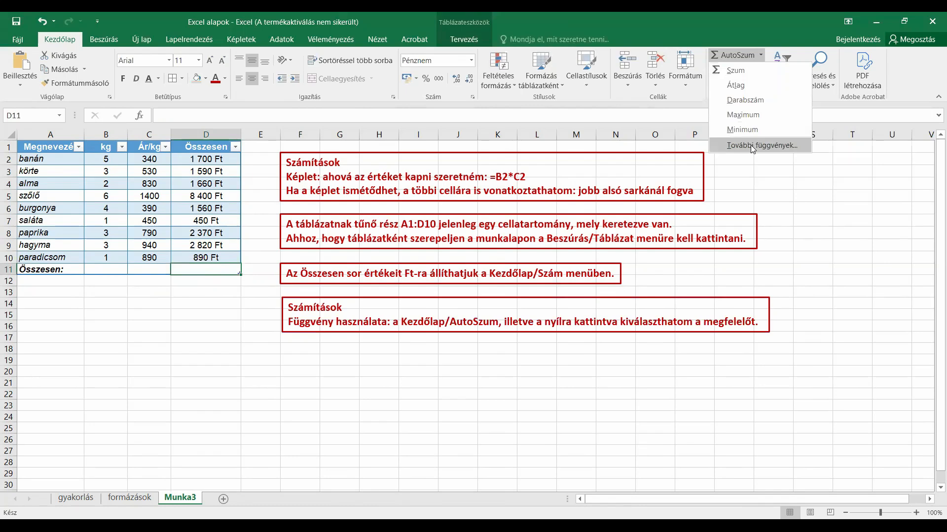
left_click(734, 71)
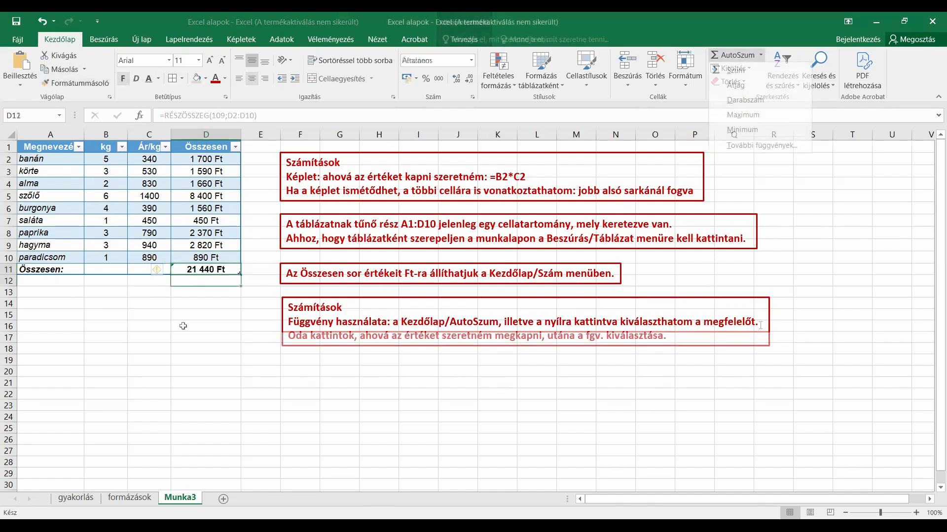
left_click(183, 326)
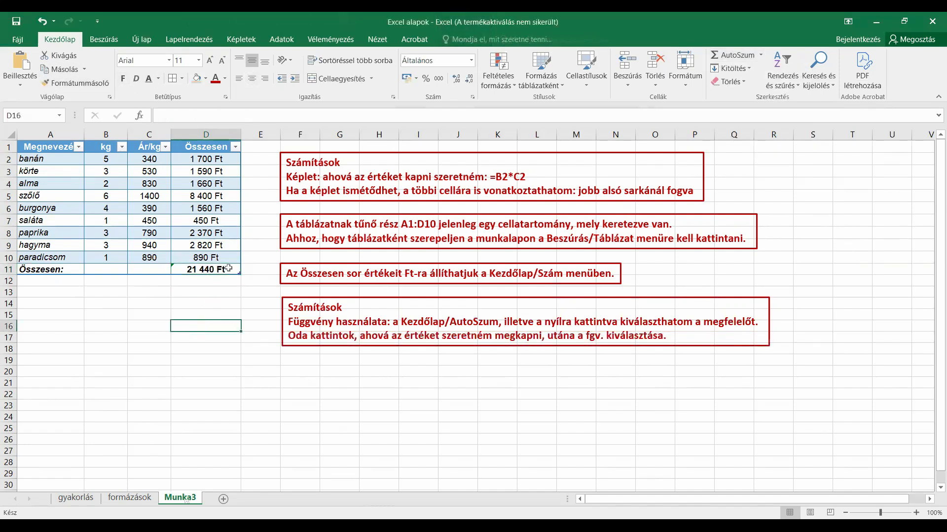
- Rename the Munka3 worksheet as számítások
right_click(186, 499)
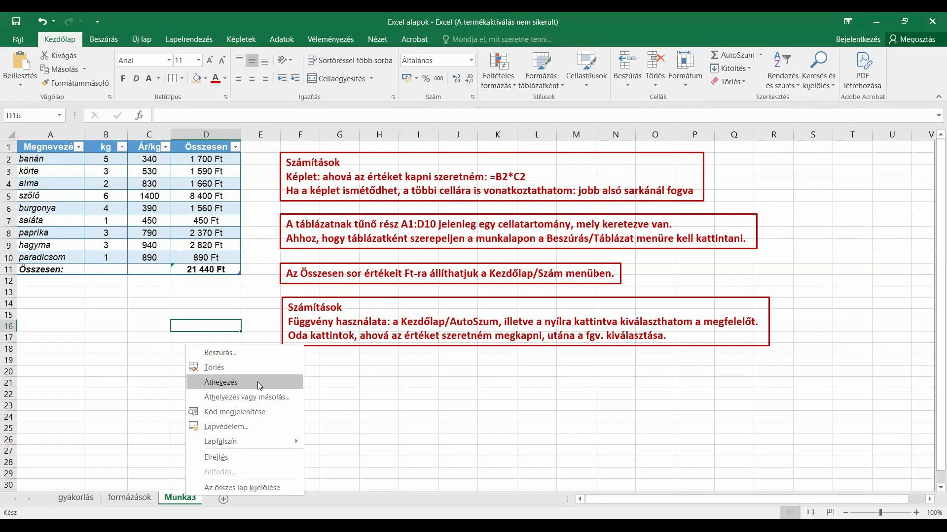
left_click(257, 381)
type("Számítások")
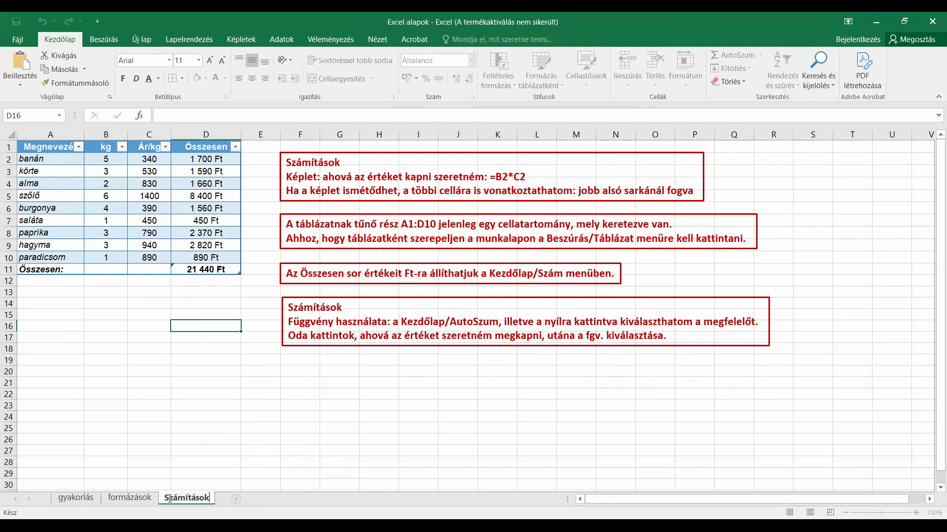
left_click(249, 437)
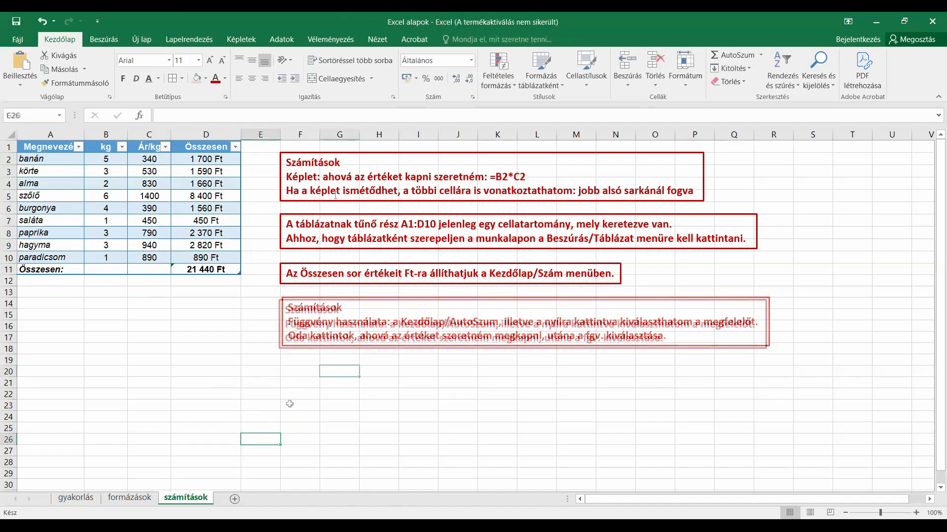